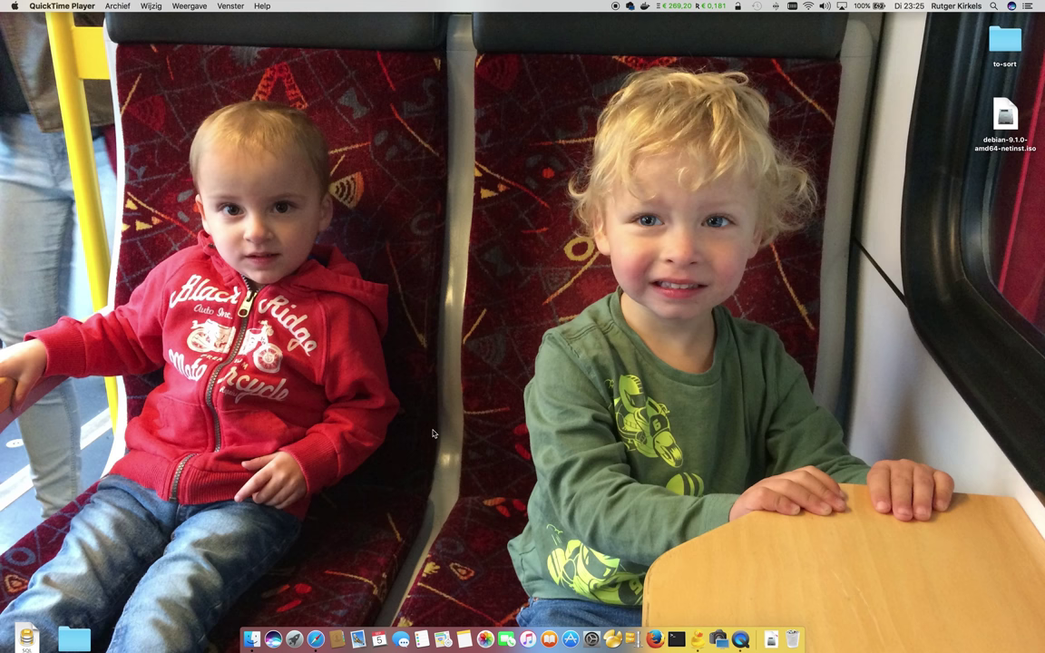
Open Safari and read through the blog article on headless VirtualBox, covering the installation of VirtualBox and PhpVirtualbox
click(320, 638)
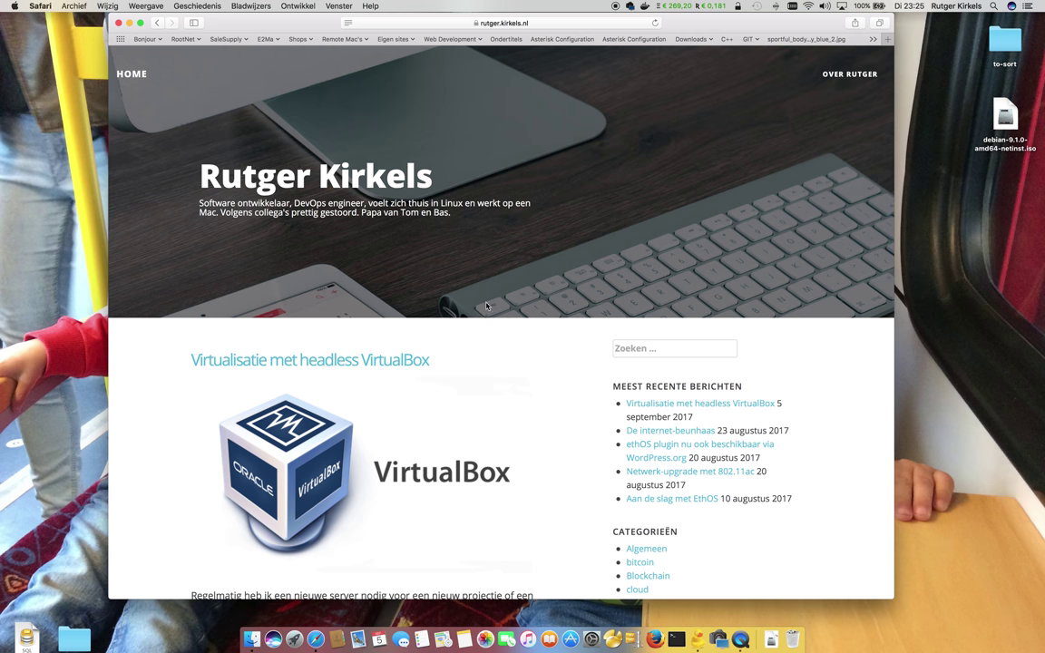
scroll(472, 345, down, 3)
scroll(473, 346, down, 10)
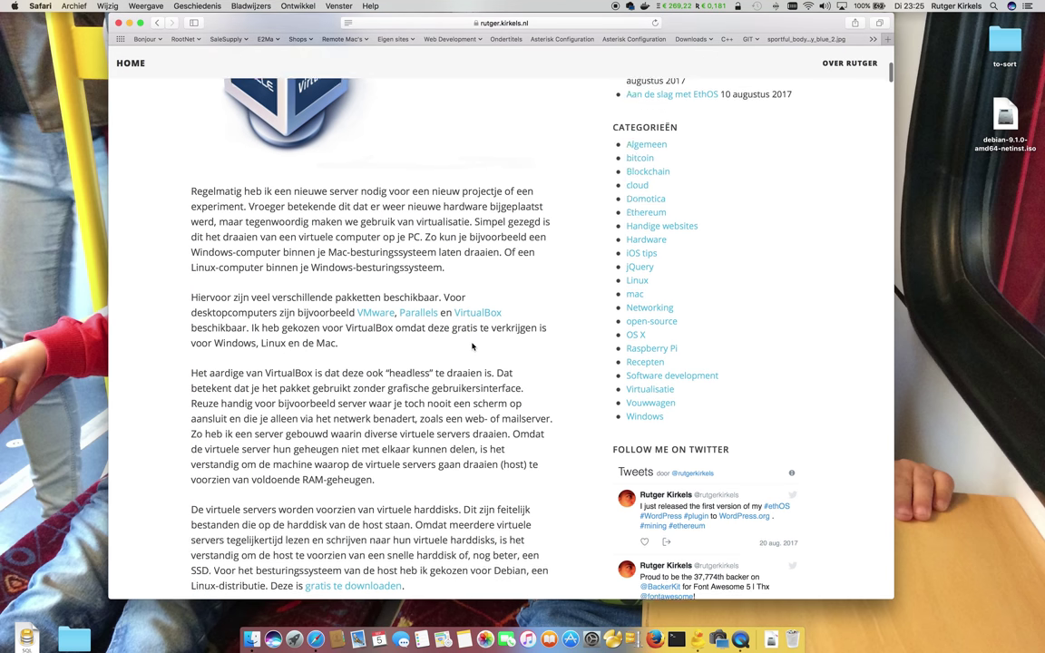
scroll(473, 345, down, 10)
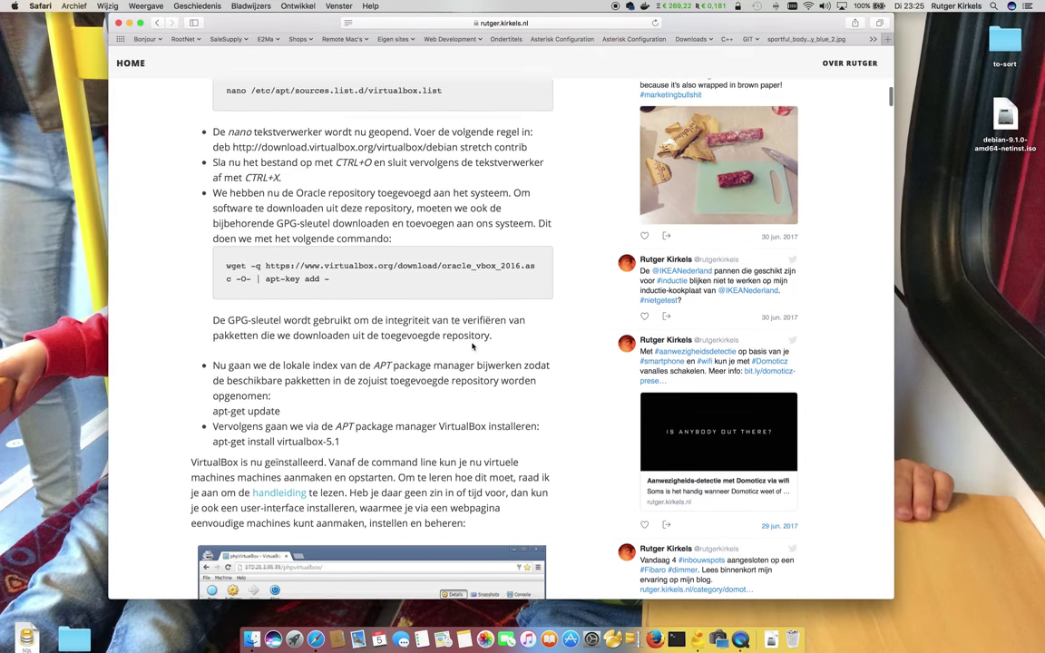
scroll(473, 346, down, 10)
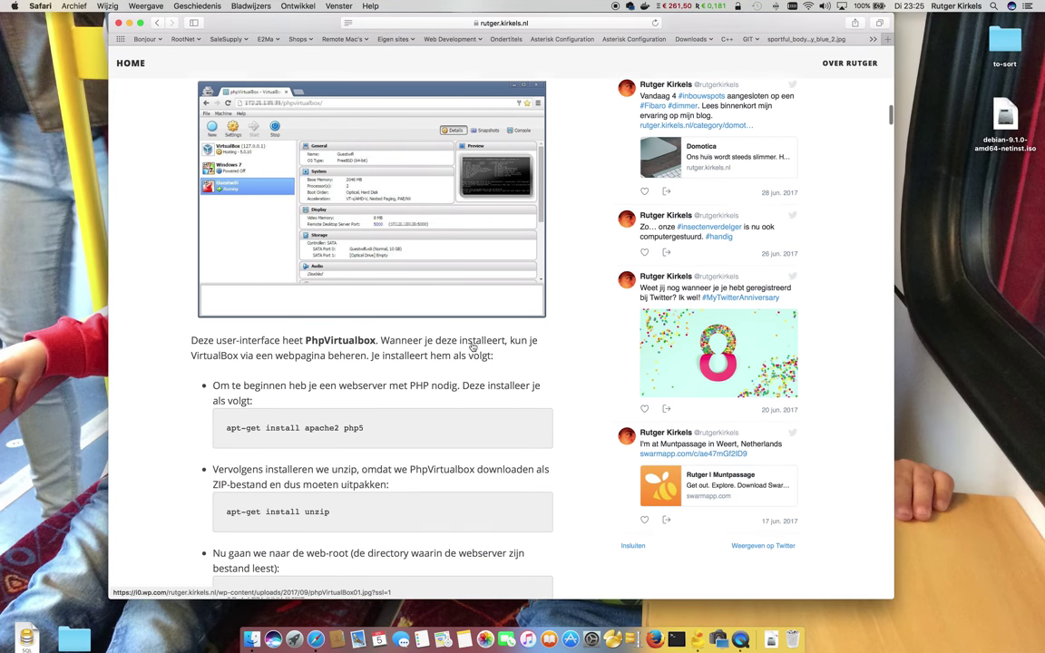
scroll(473, 346, down, 3)
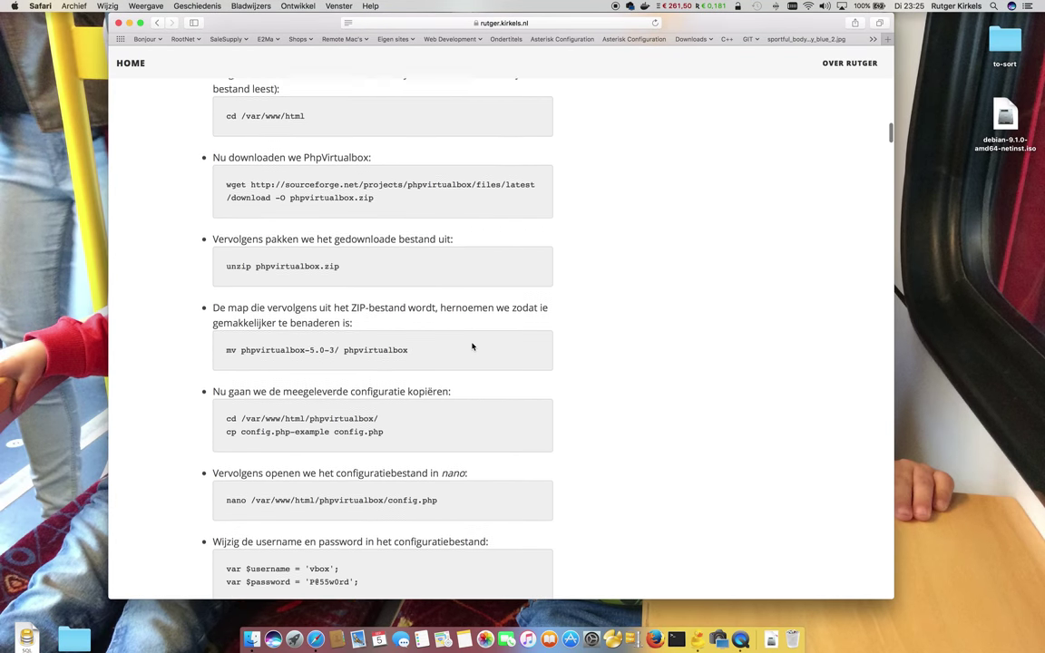
scroll(473, 345, up, 8)
scroll(473, 346, up, 15)
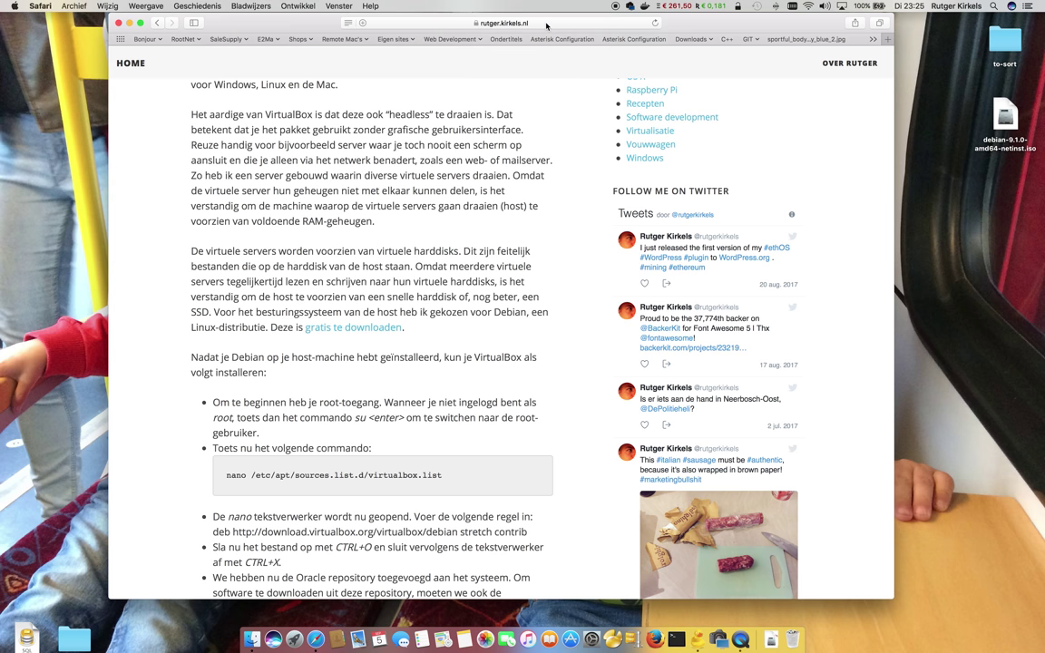
Open the phpVirtualBox web console at 192.168.20.6/phpvirtualbox/ and dismiss the version warning
click(547, 24)
text(192.1)
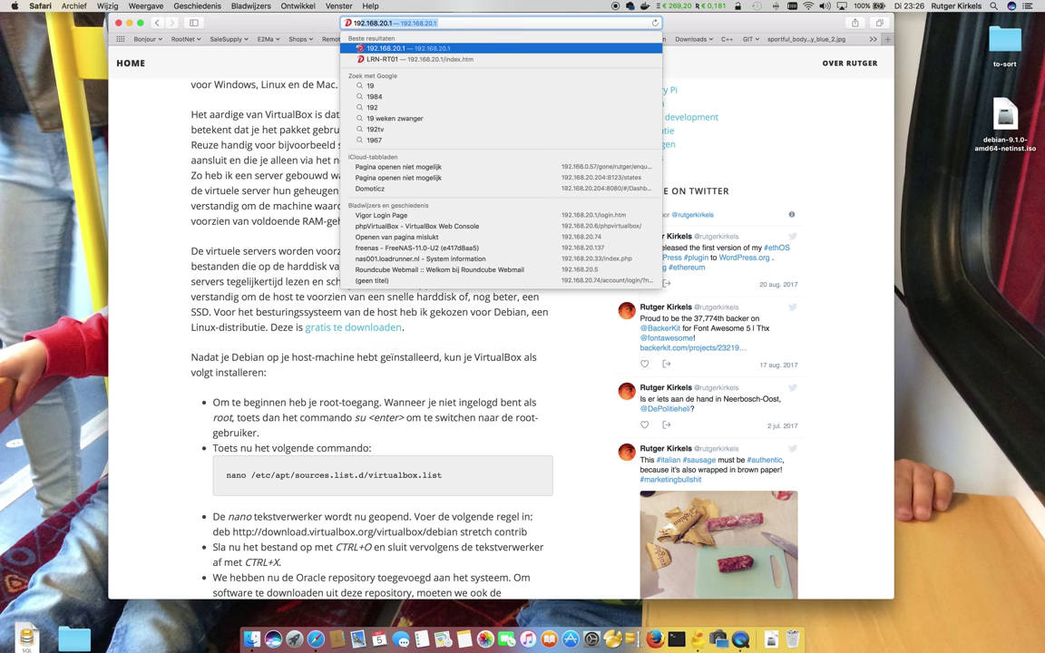
text(68.20.6)
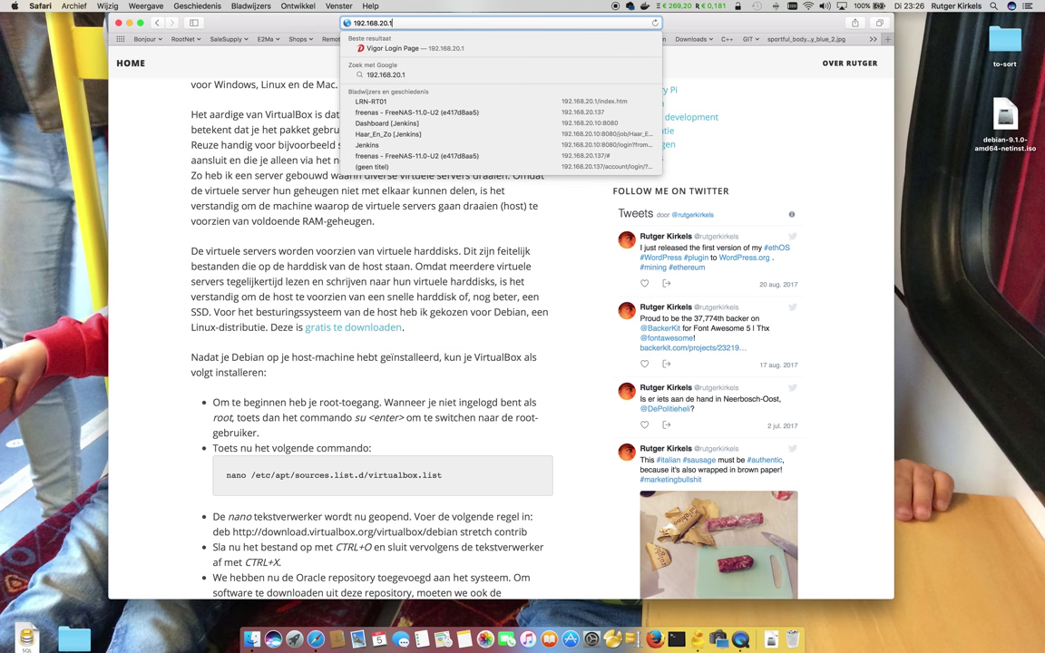
text(/)
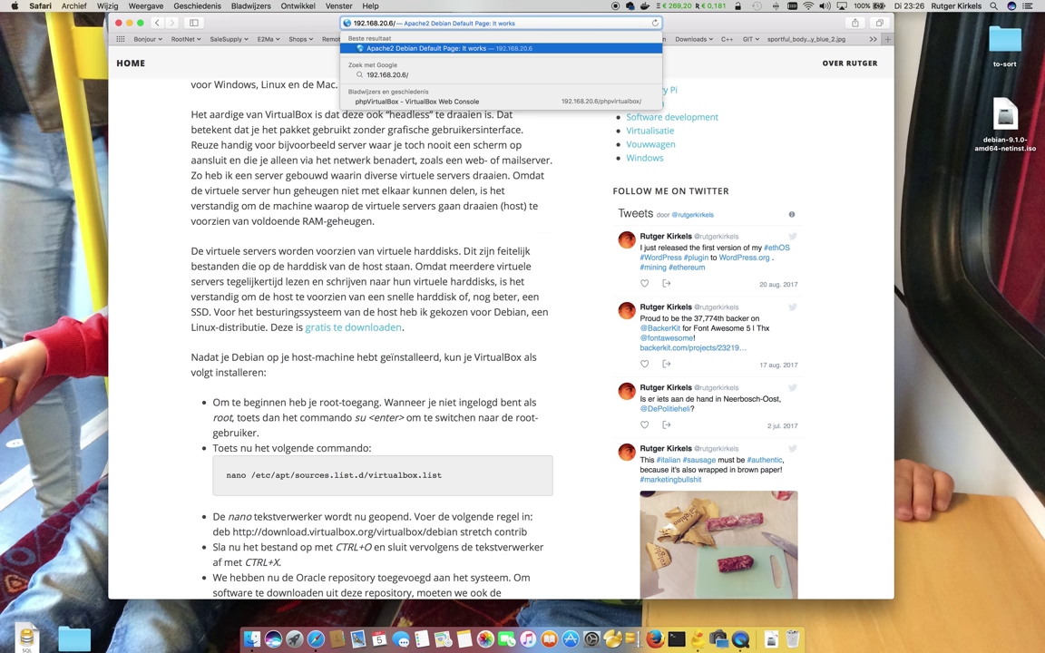
text(phpvirtualbox/)
key(Return)
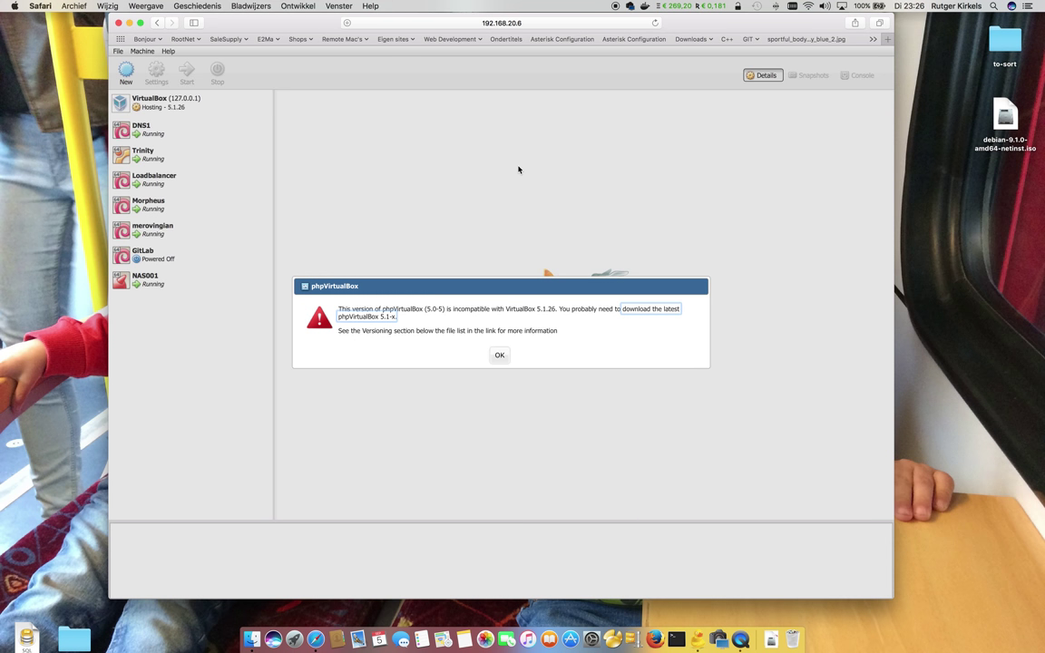
click(500, 356)
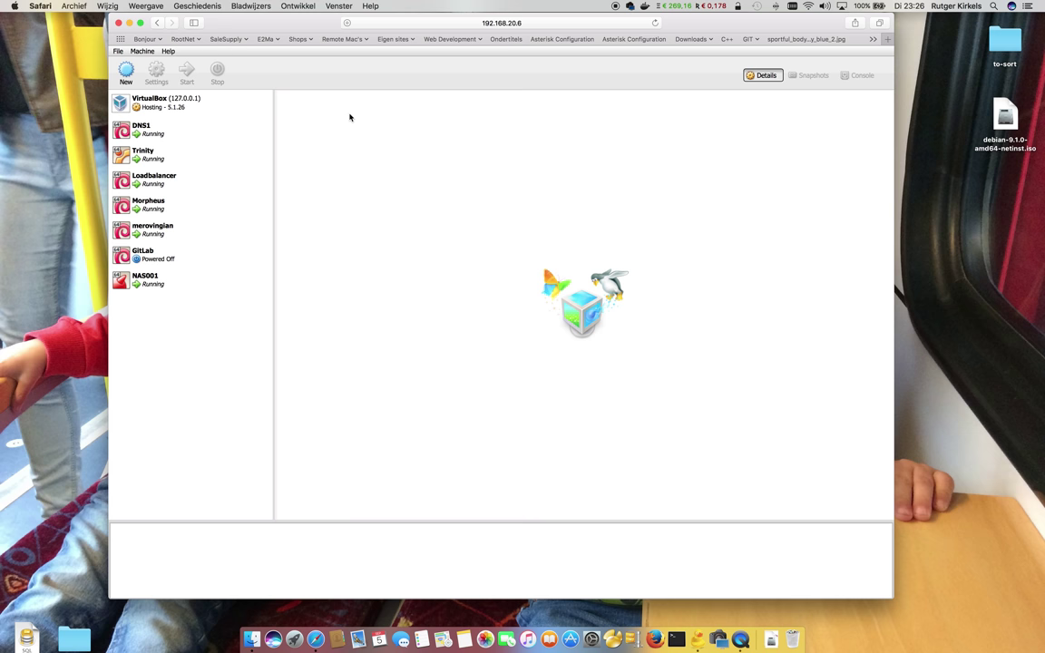
Upload debian-9.1.0-amd64-netinst.iso from the desktop to /home/administrator on the 192.168.20.6 server with Cyberduck, then quit Cyberduck
click(119, 23)
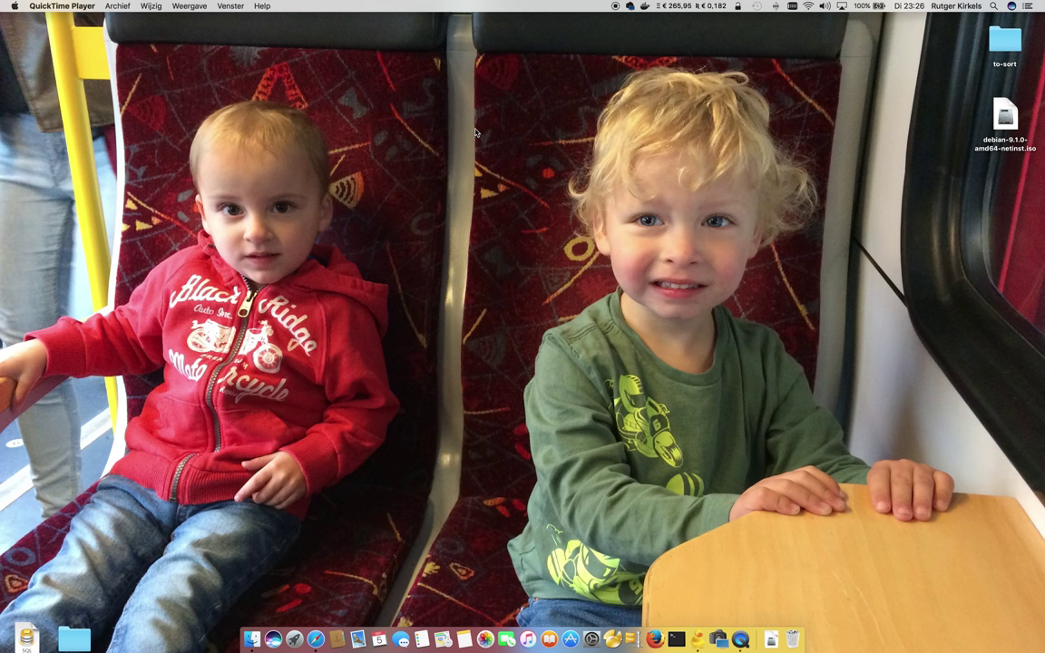
click(1006, 116)
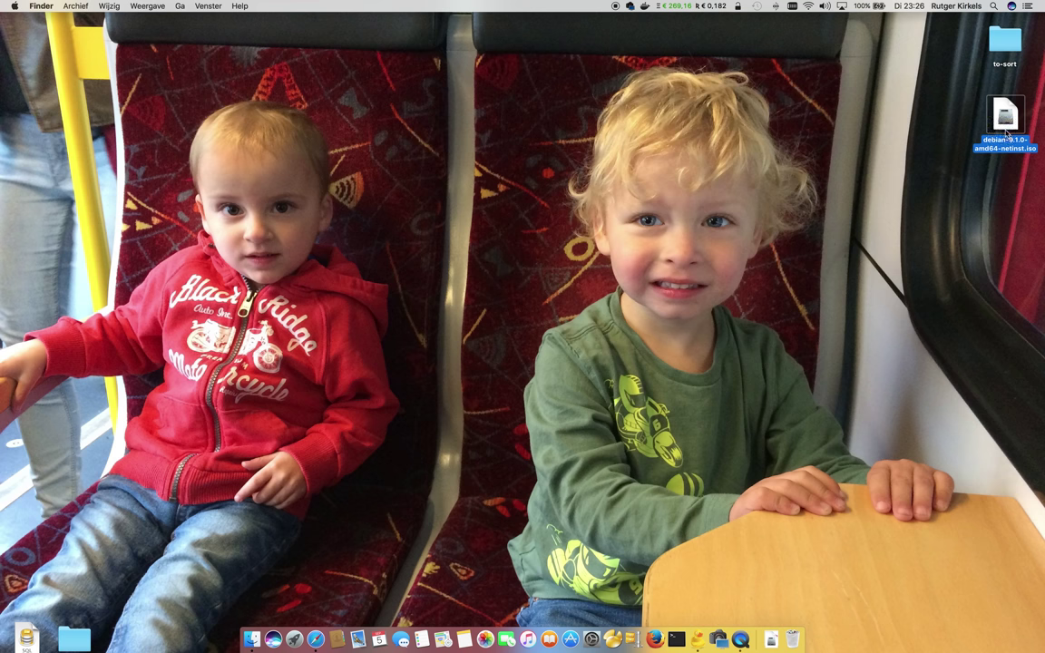
drag(1005, 117, 899, 94)
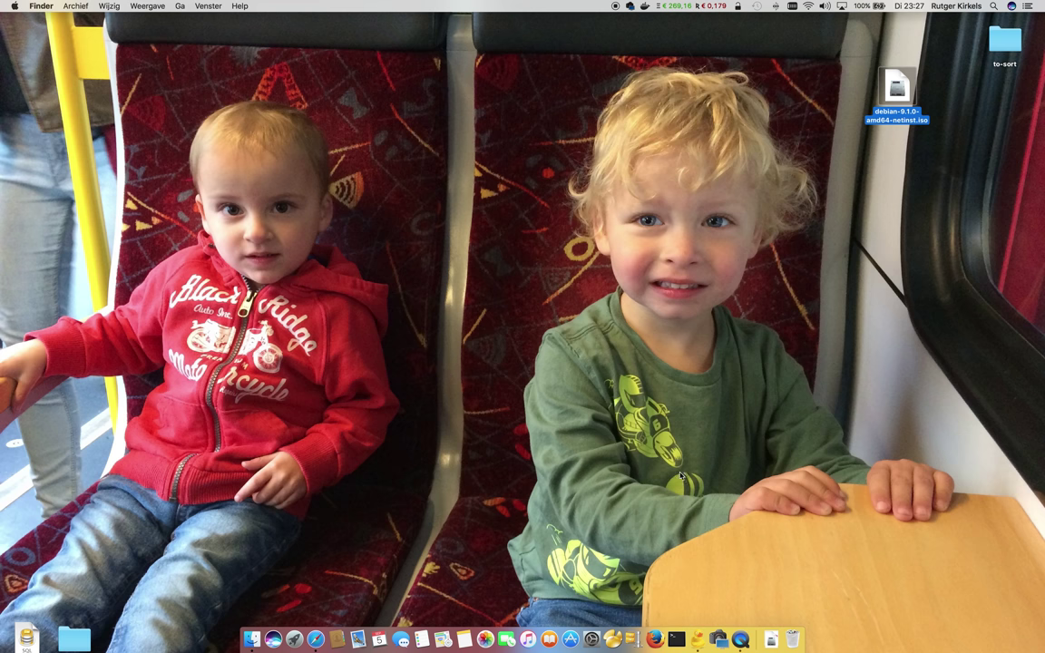
click(699, 638)
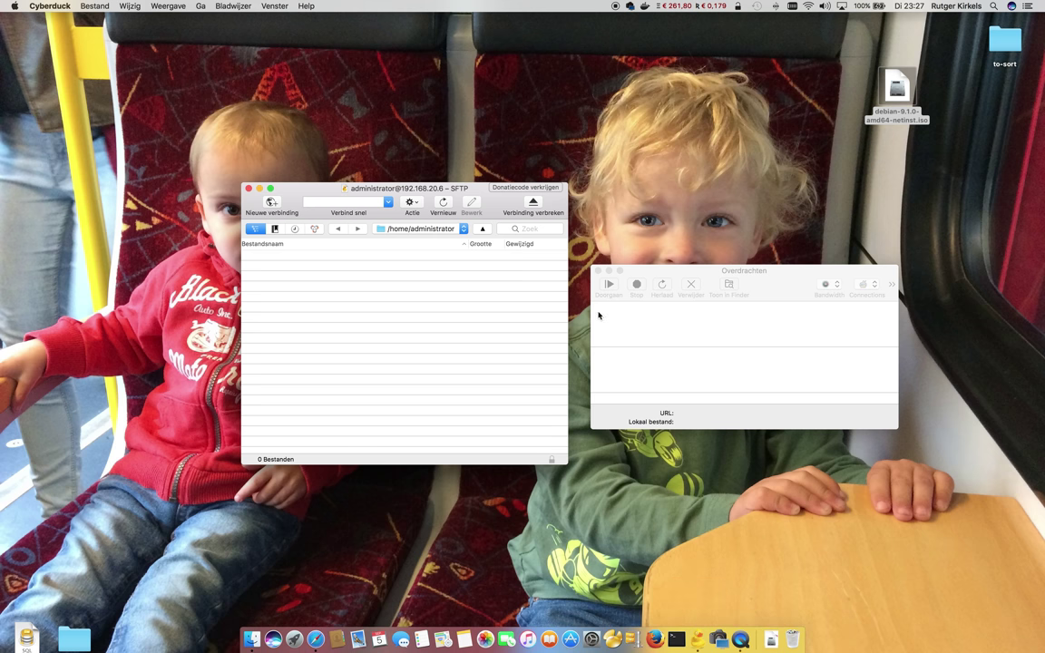
click(464, 232)
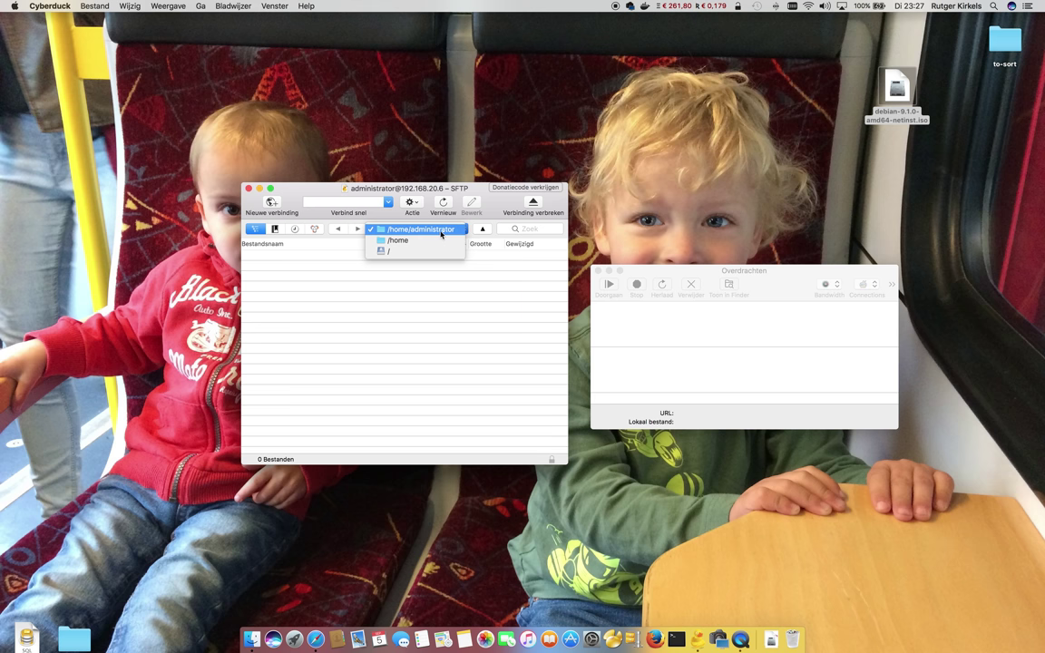
click(458, 277)
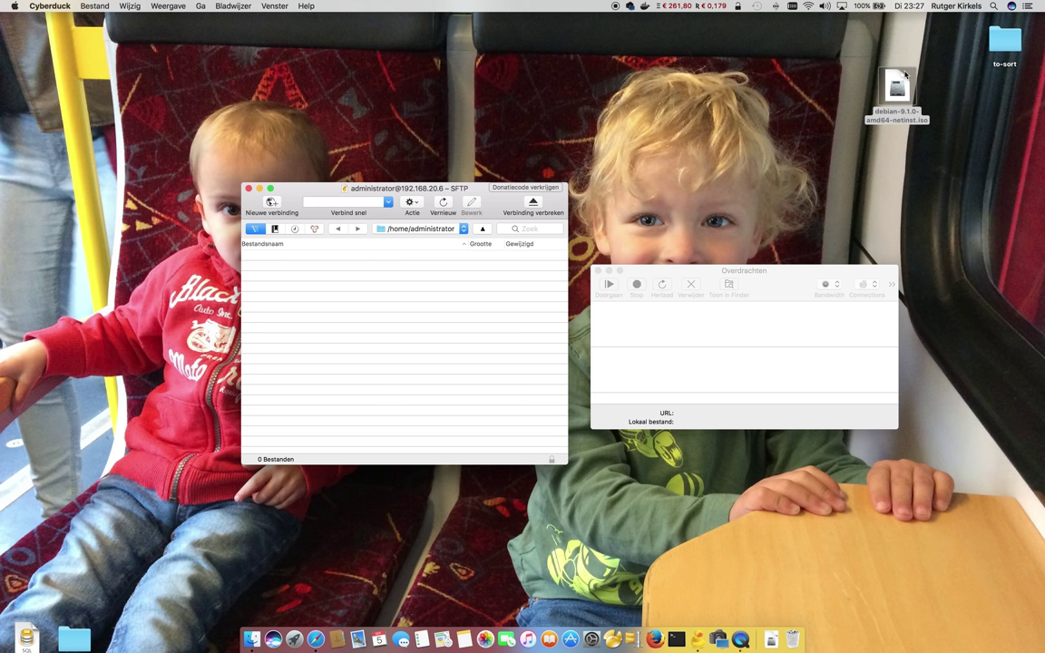
drag(901, 85, 311, 286)
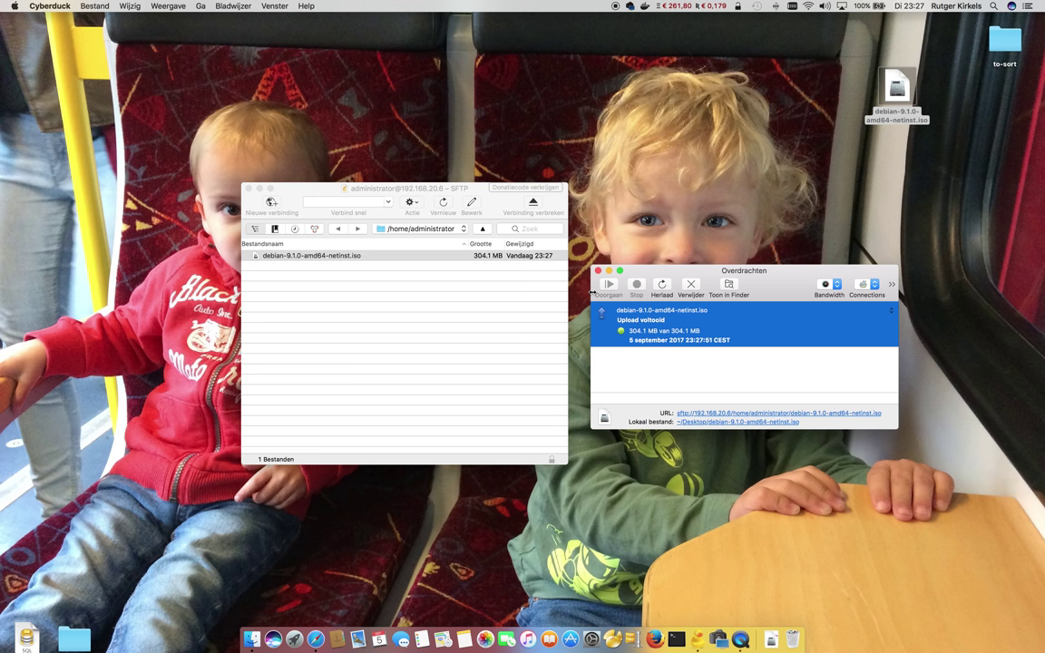
key(cmd+q)
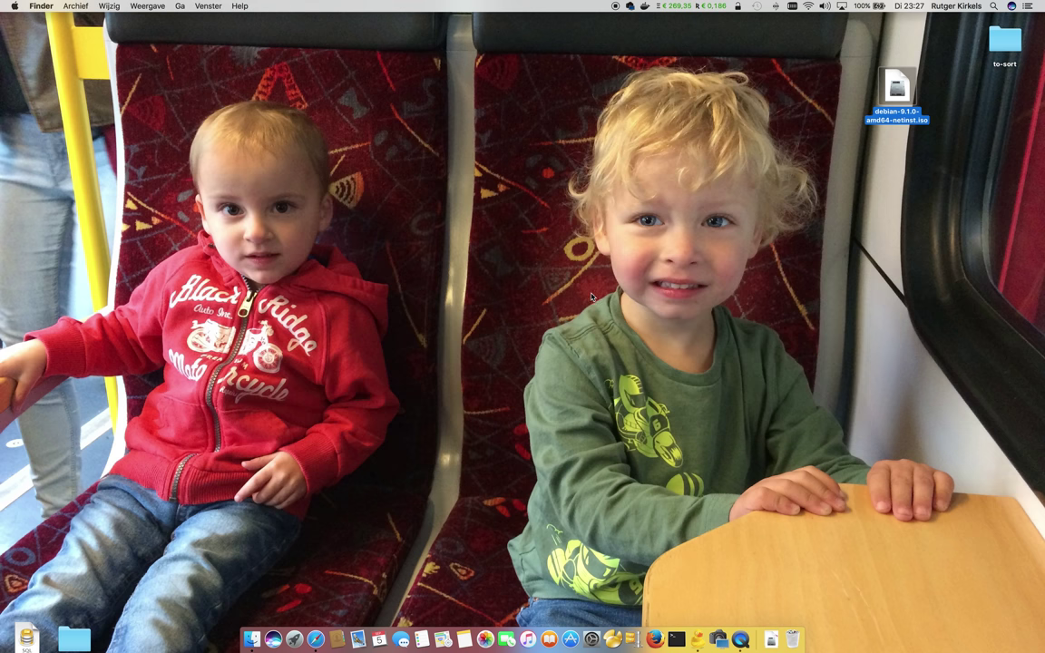
Return to the phpVirtualBox console in Safari and dismiss its connection error and version warning
click(311, 635)
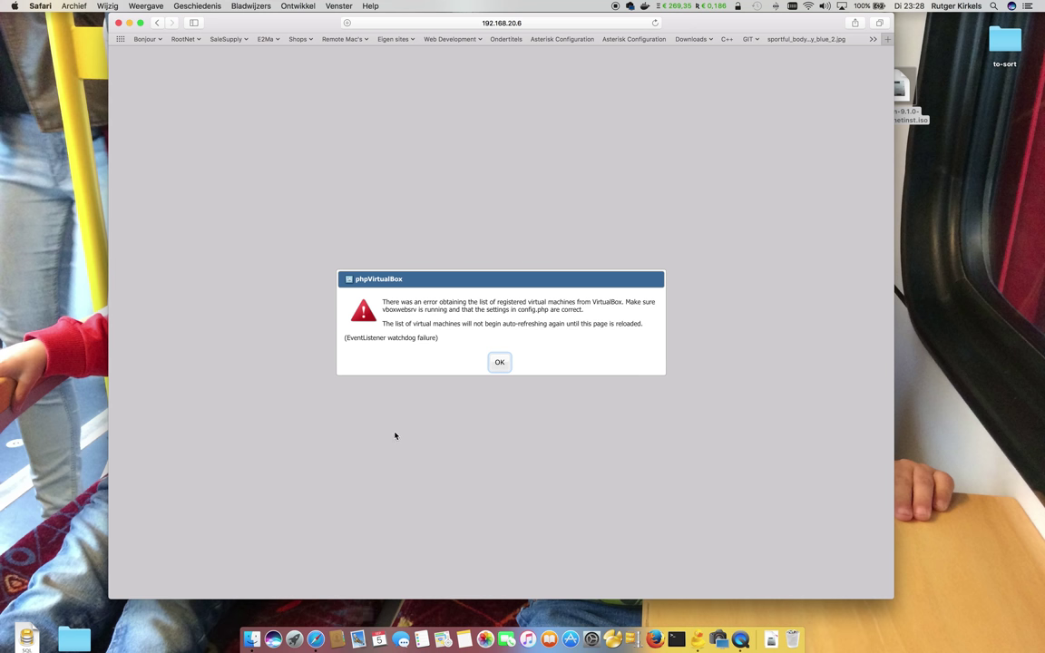
click(500, 363)
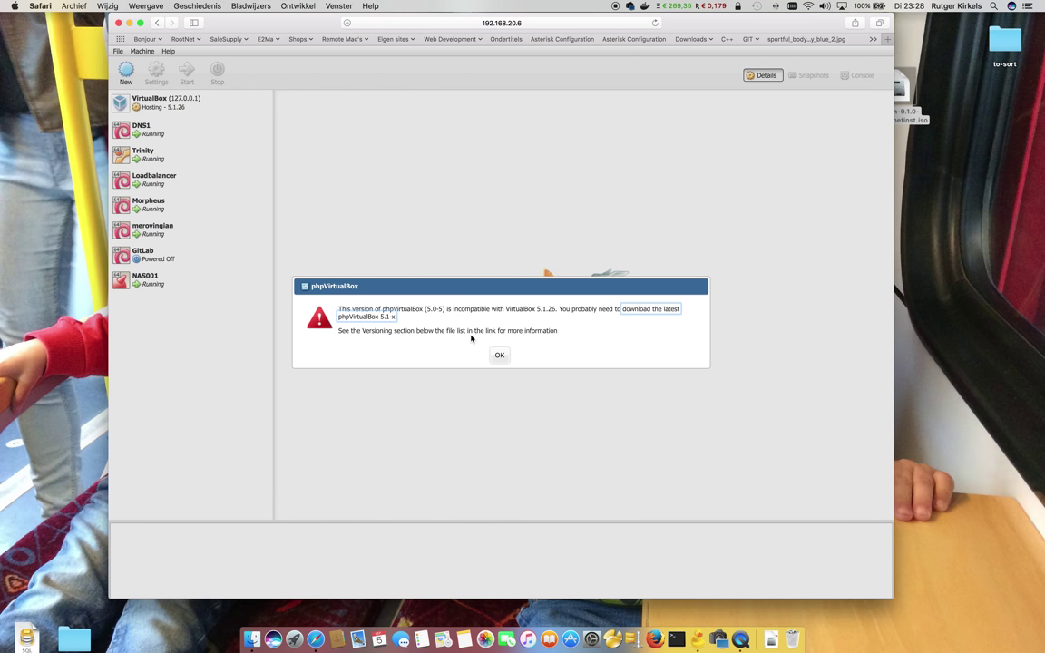
click(500, 355)
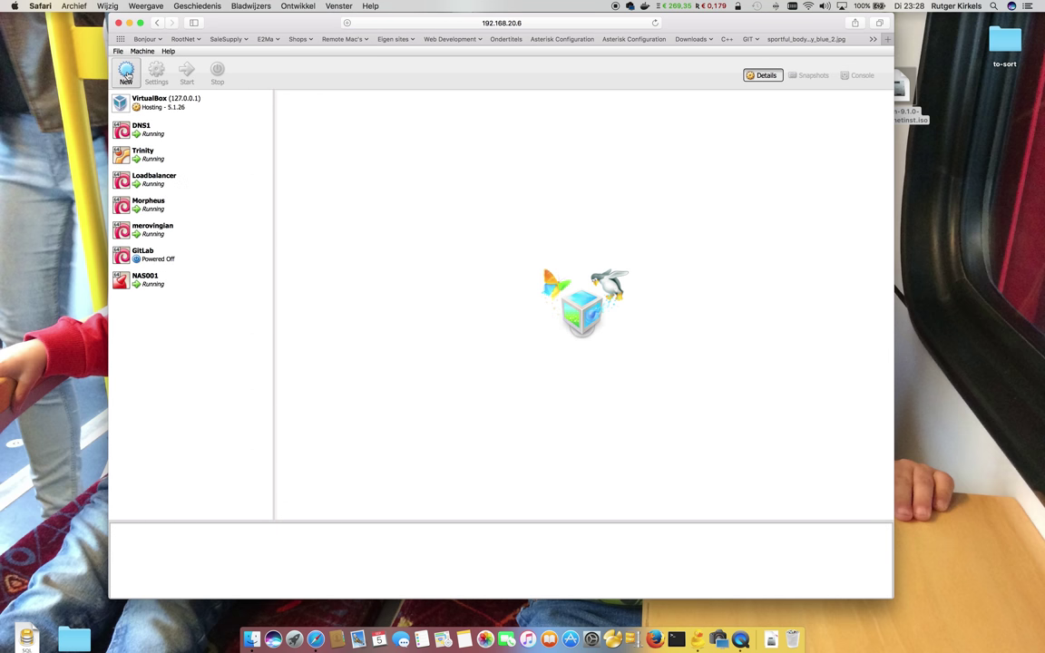
Start a new virtual machine named Testmachine with type Linux and version Debian (64-bit), and proceed to the memory settings
click(127, 73)
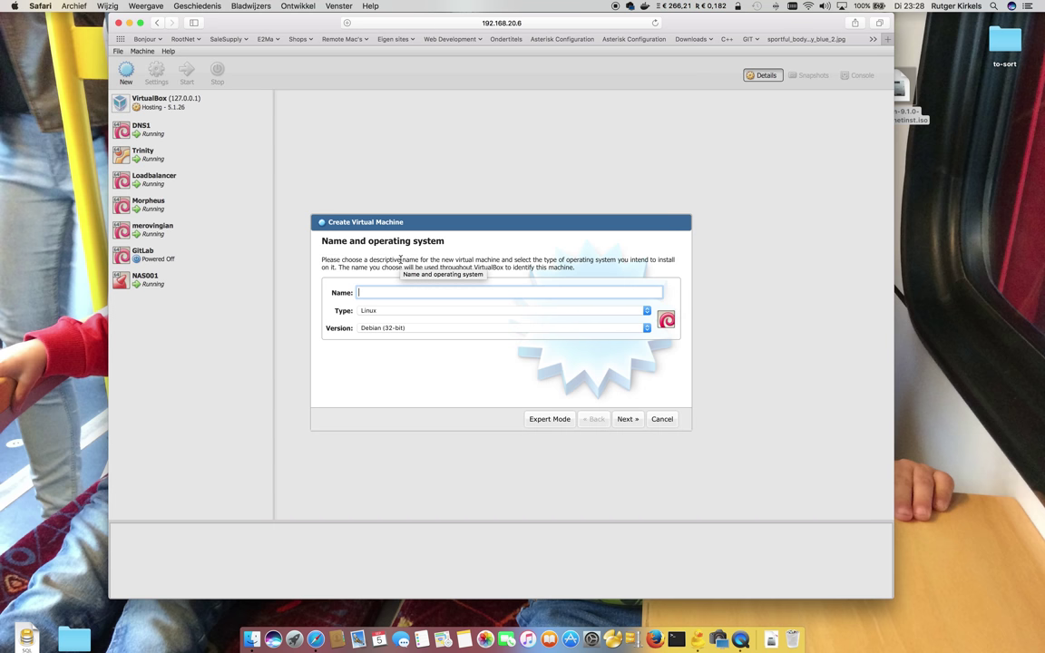
text(T)
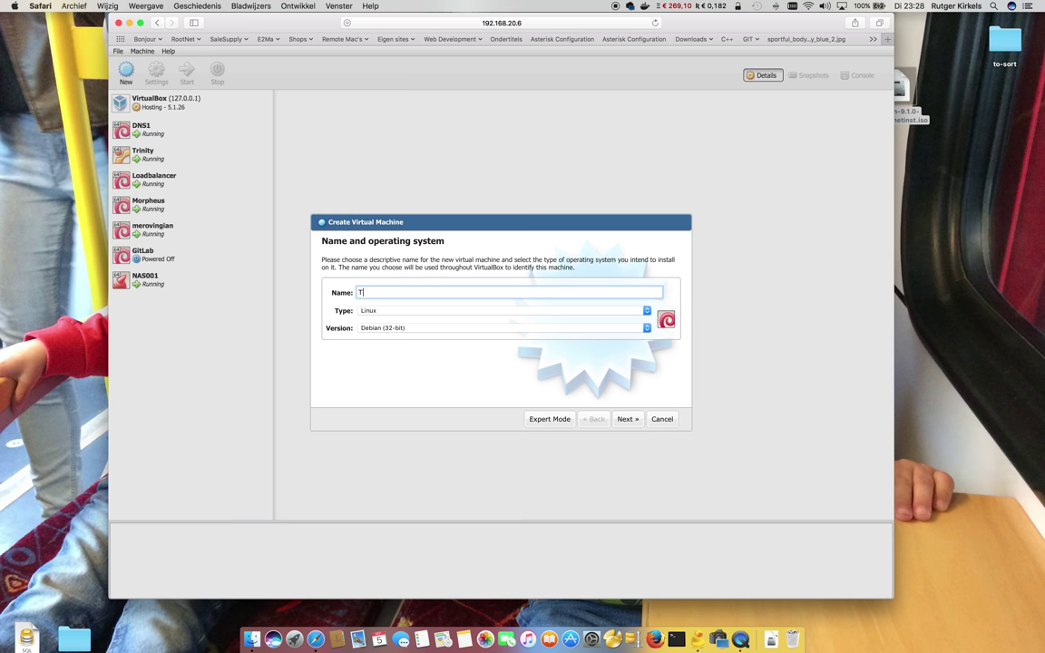
text(estmachine)
click(647, 312)
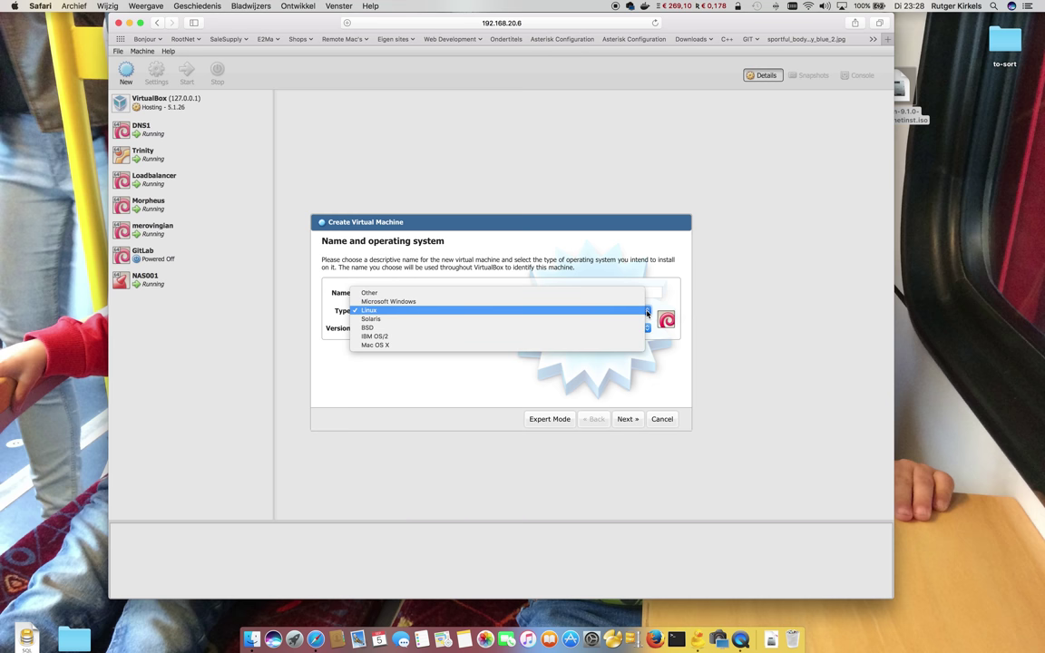
click(430, 313)
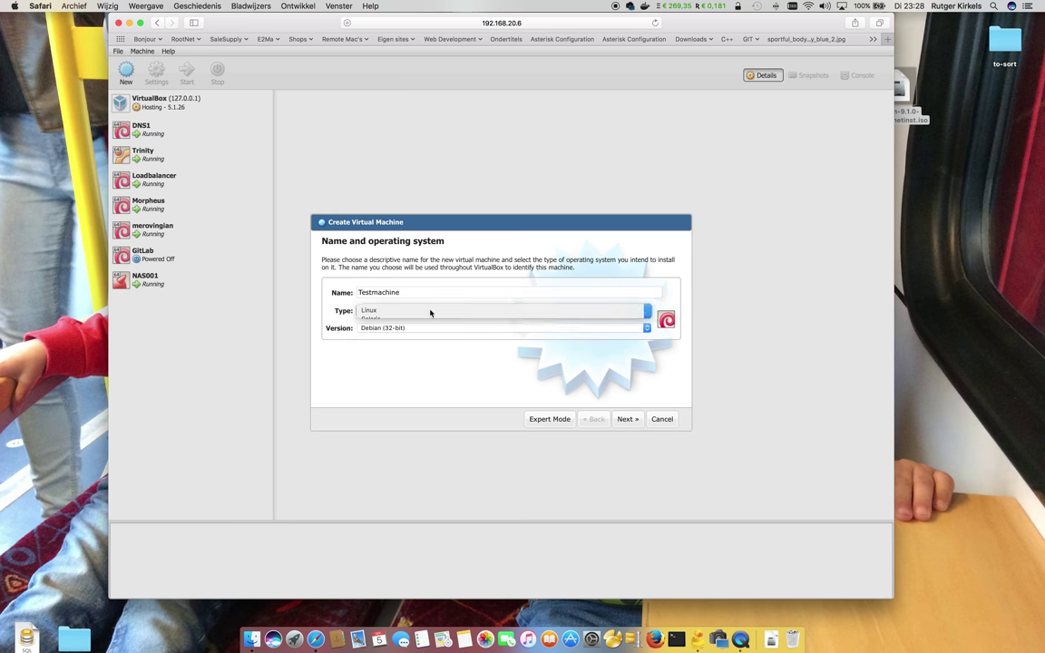
click(647, 328)
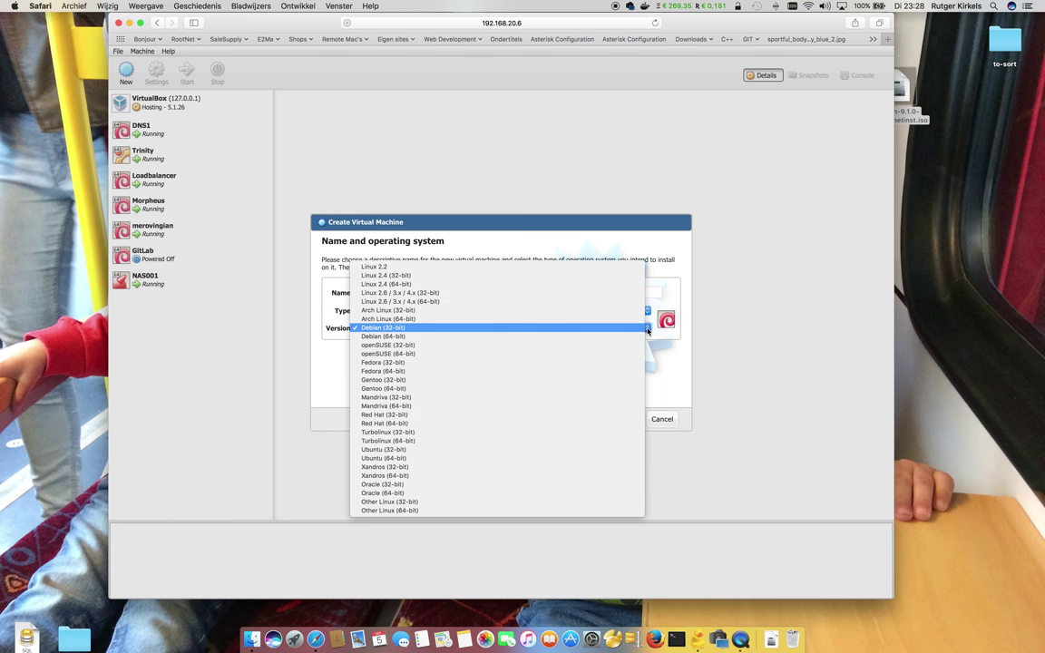
click(392, 337)
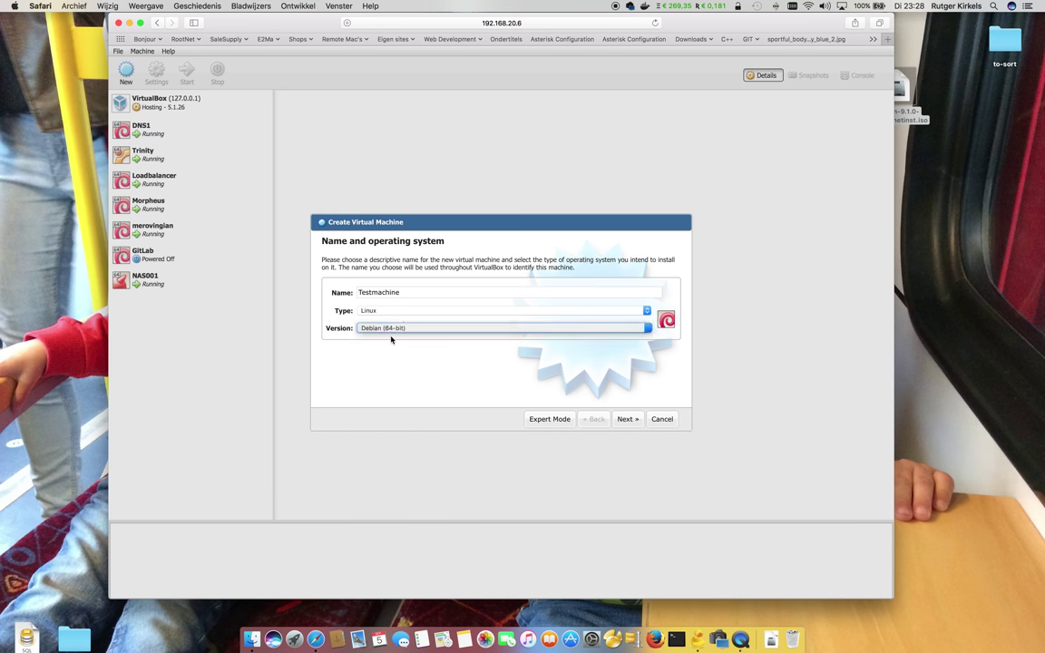
click(628, 420)
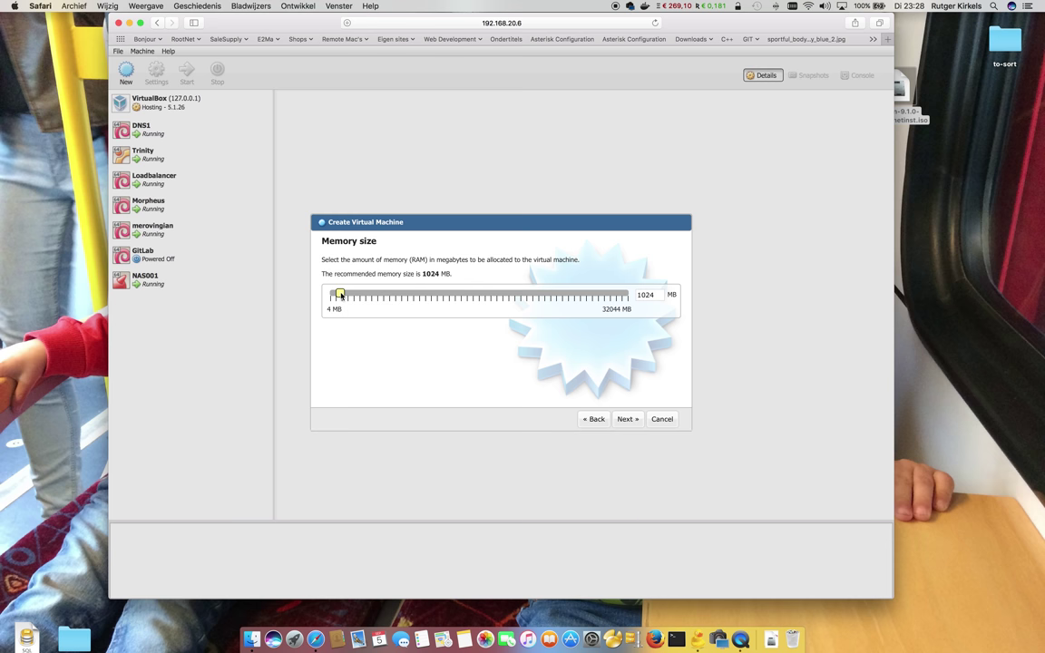
Set the new machine's memory size to 4096 MB and proceed to the hard disk options
drag(340, 296, 373, 295)
click(626, 292)
text(4096)
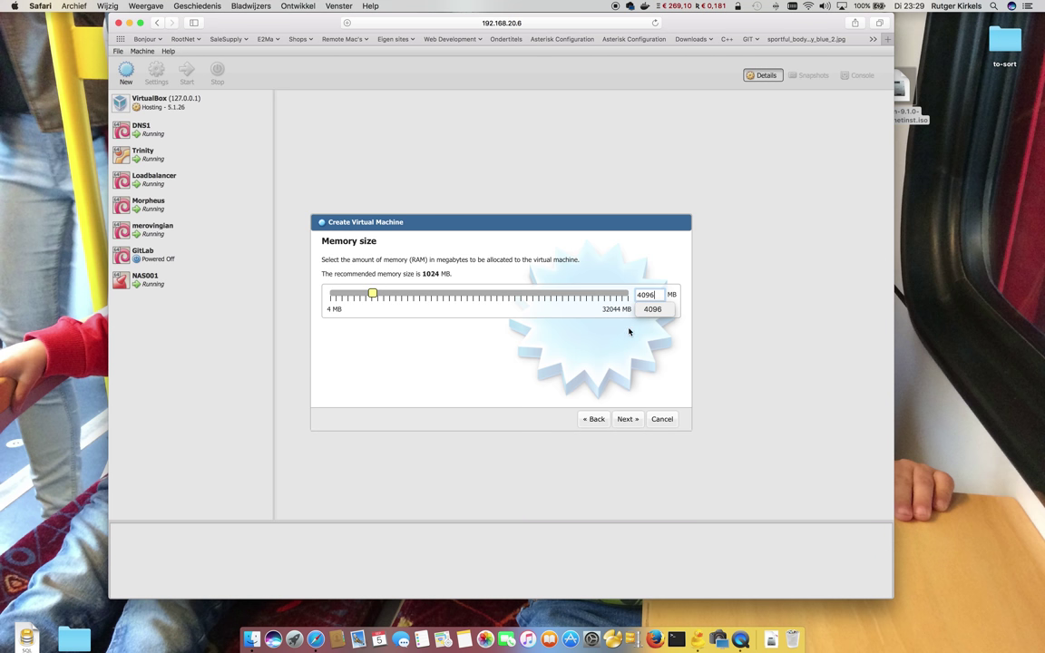
click(626, 420)
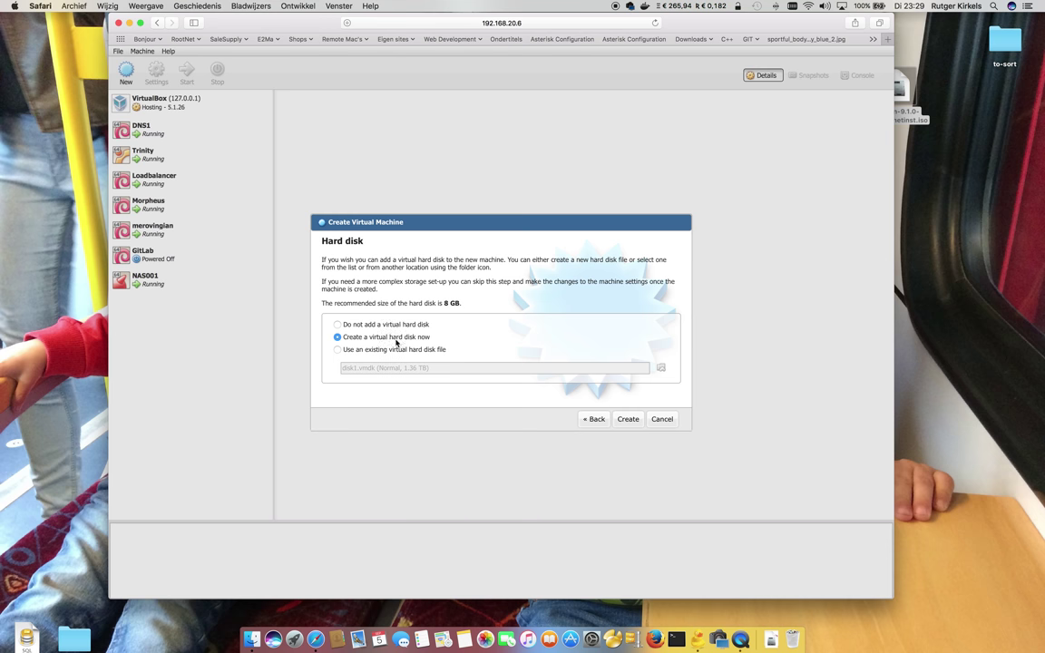
Choose to create a virtual hard disk now, with file type VMDK and dynamically allocated storage, and proceed to its location and size
click(628, 419)
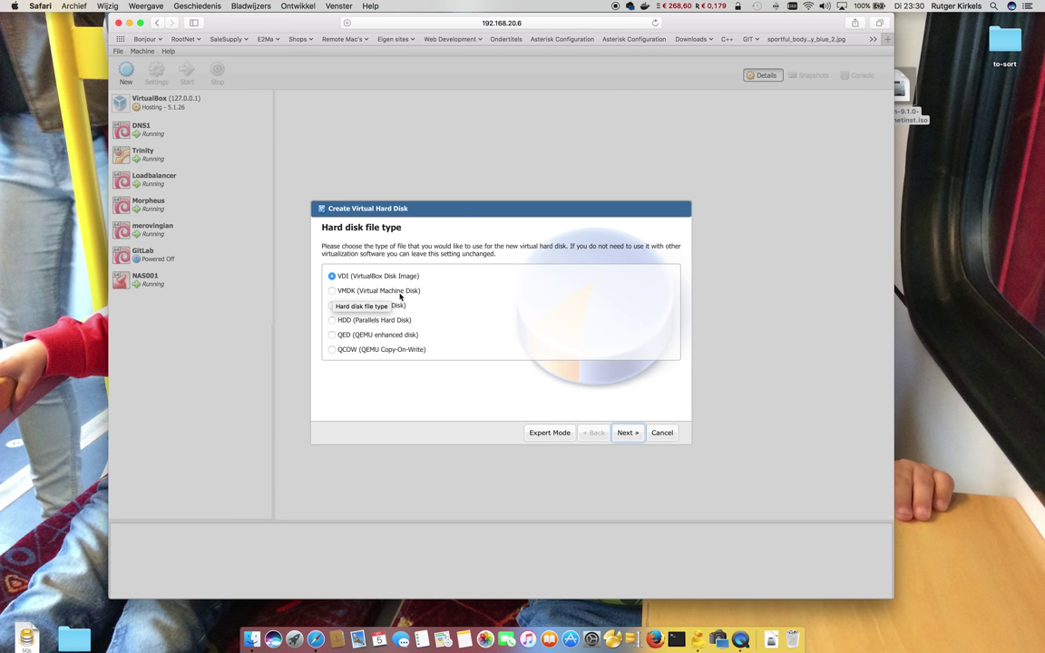
click(333, 291)
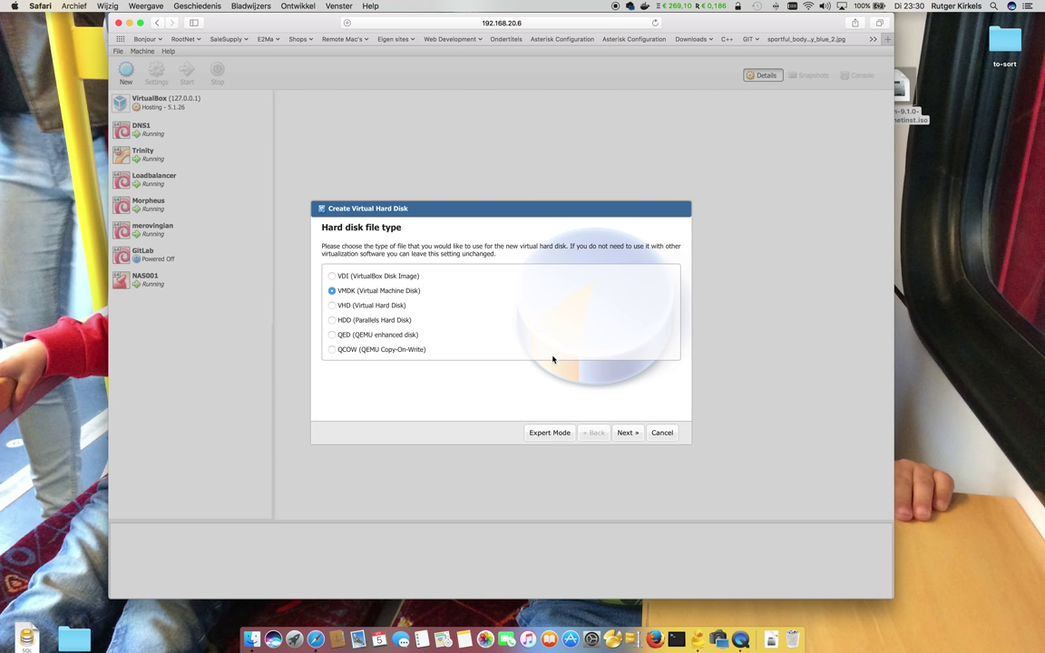
click(636, 436)
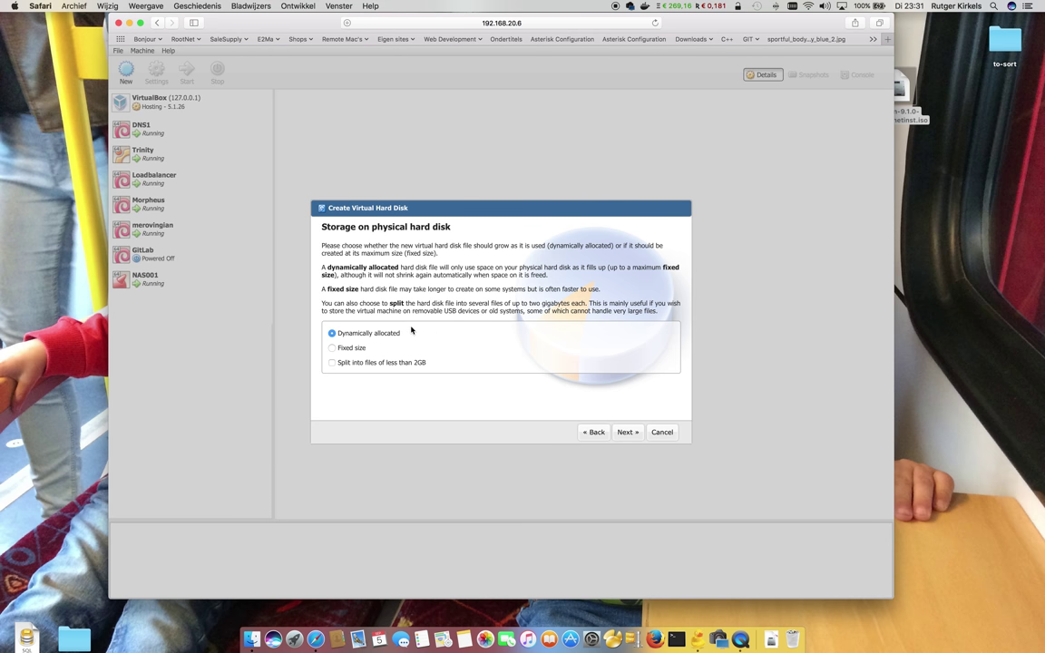
click(332, 348)
click(332, 334)
click(627, 433)
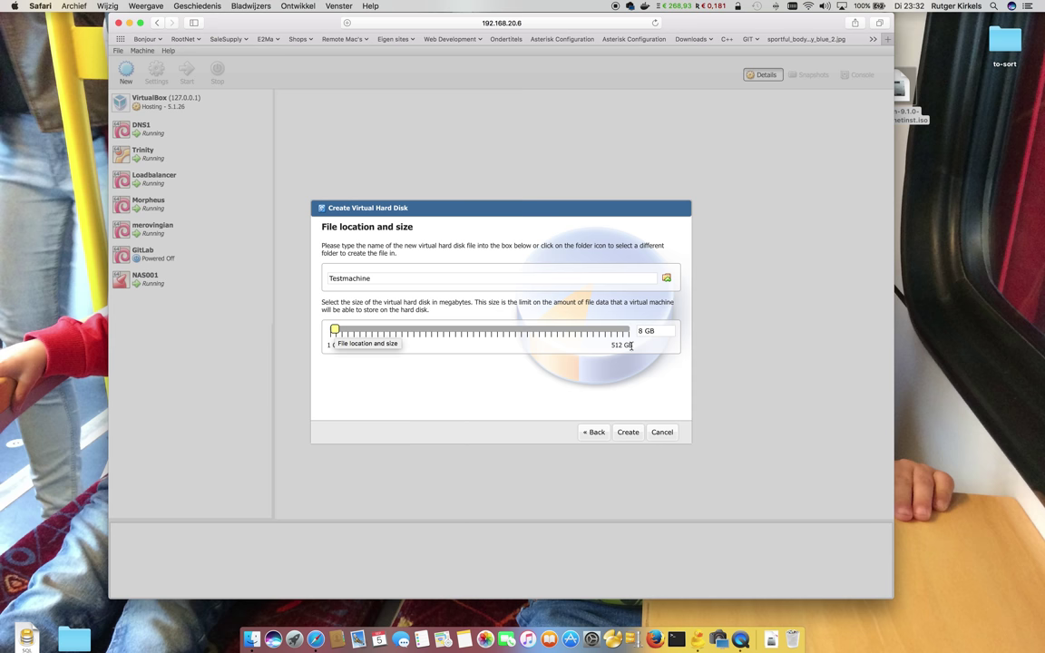
Create the virtual hard disk named Testmachine with a size of 8 GB
mouse_move(335, 330)
mouse_down()
mouse_move(561, 330)
mouse_move(335, 332)
mouse_up()
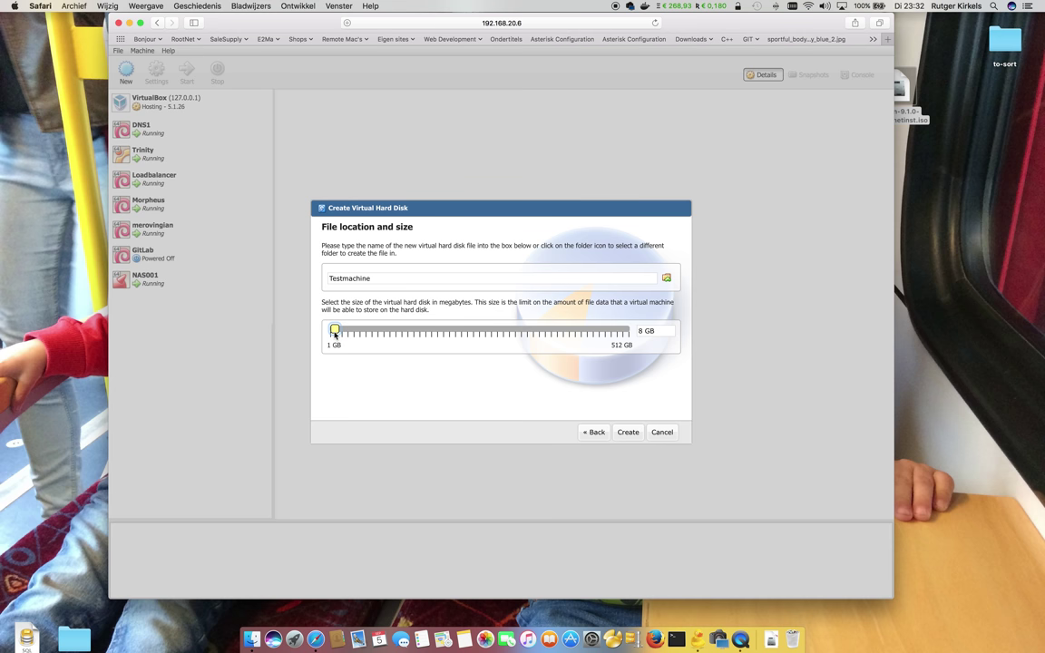
click(628, 432)
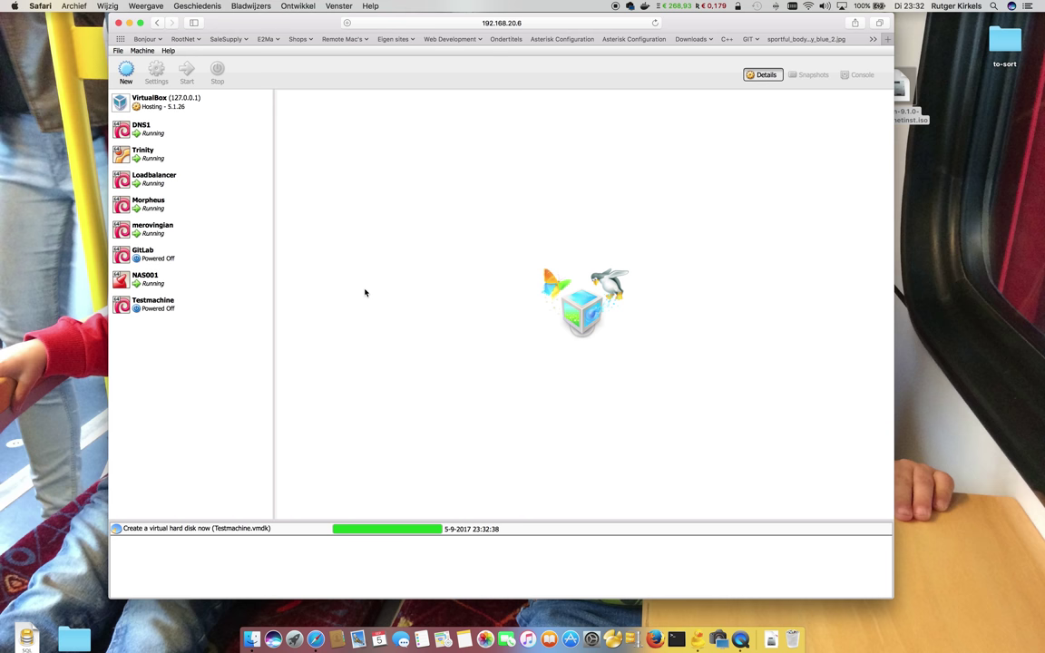
Open Testmachine's settings, review its motherboard options and set the processor count to 1 CPU
click(165, 309)
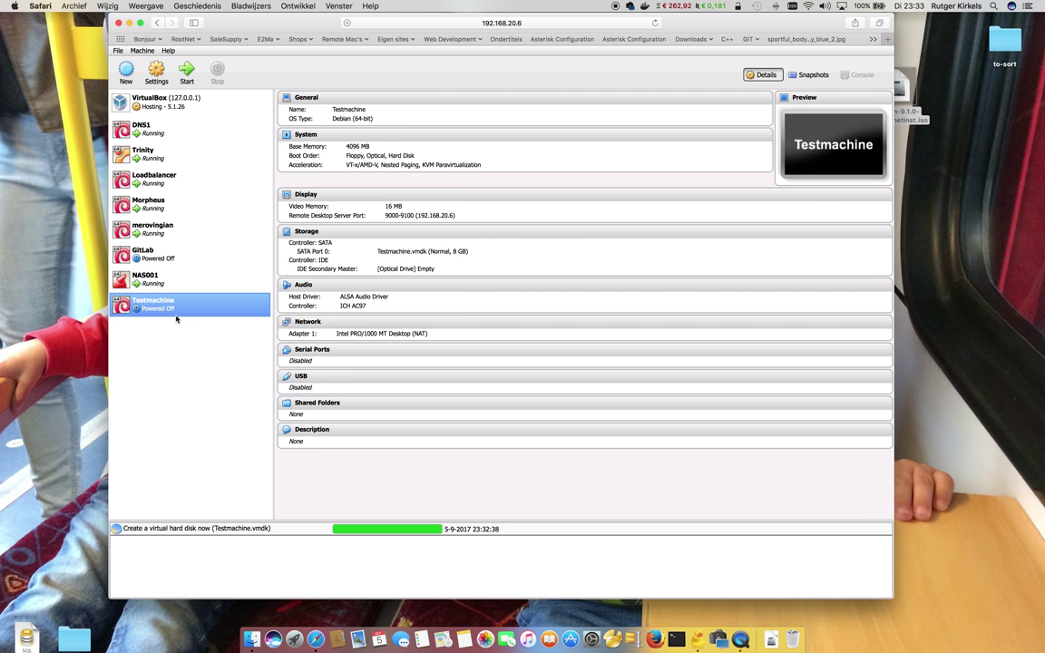
click(156, 73)
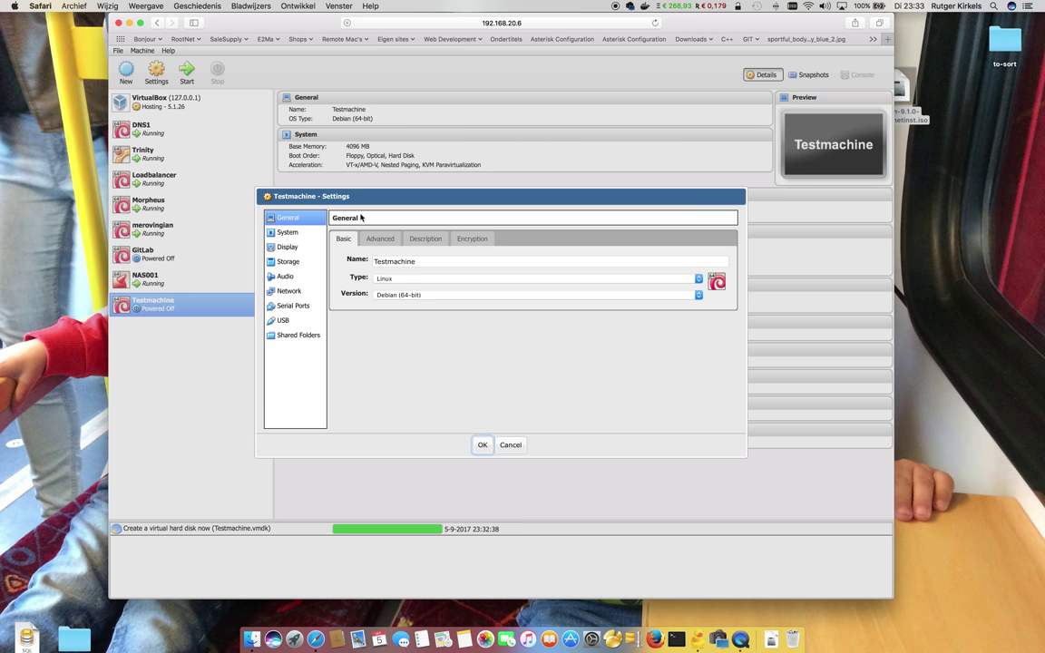
click(295, 235)
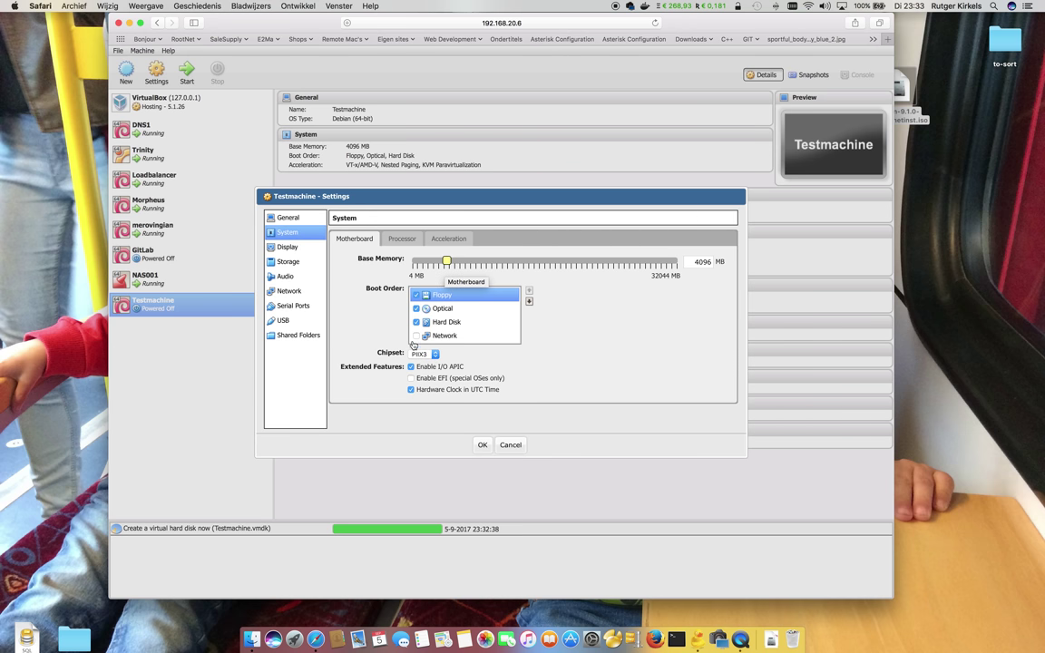
click(402, 240)
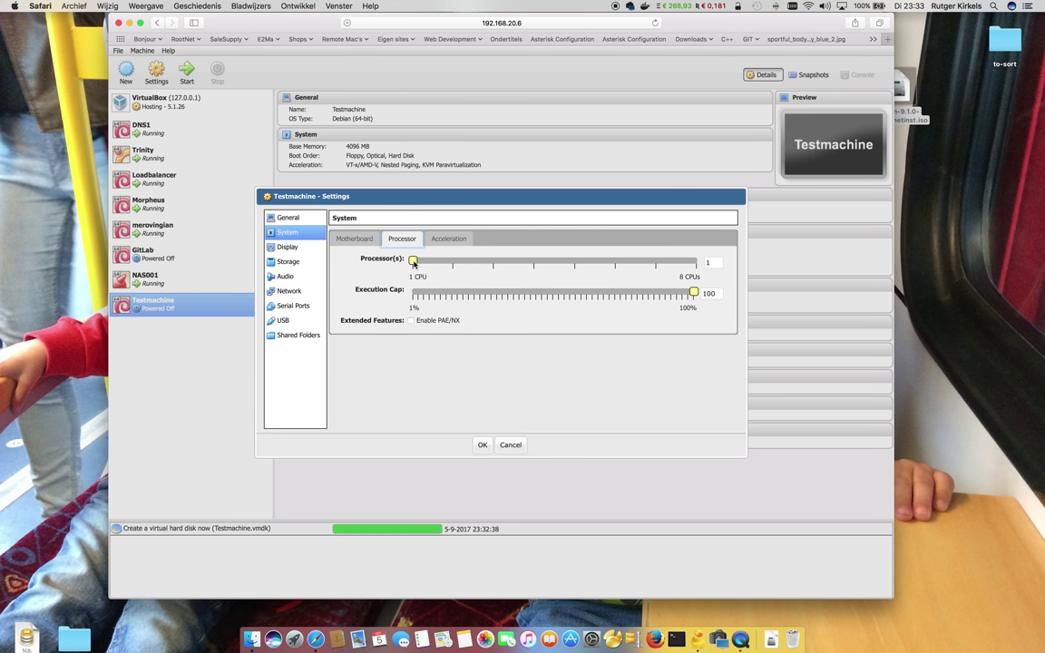
drag(413, 262, 453, 262)
click(415, 261)
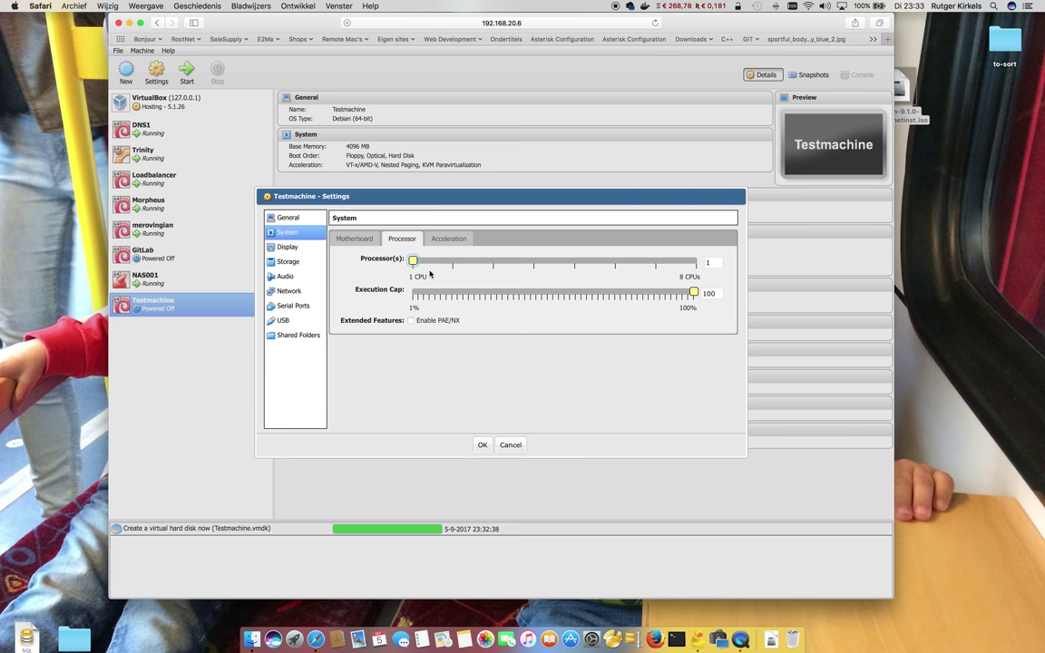
Review the network adapters and attach Adapter 1 to a Bridged Adapter using the enp2s0 interface
click(289, 292)
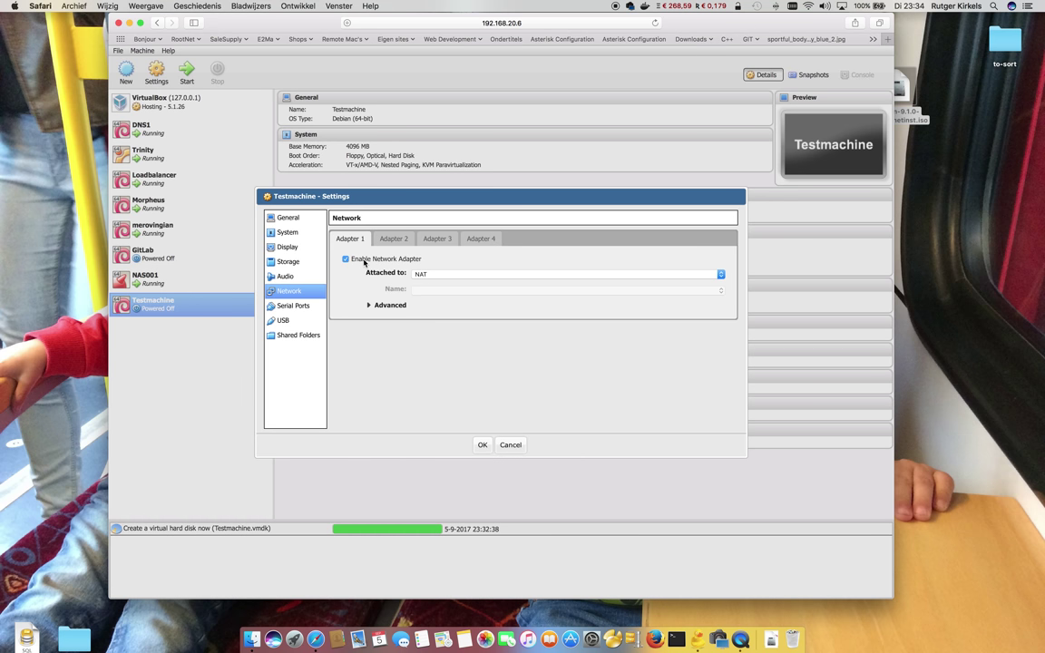
click(403, 241)
click(436, 242)
click(467, 242)
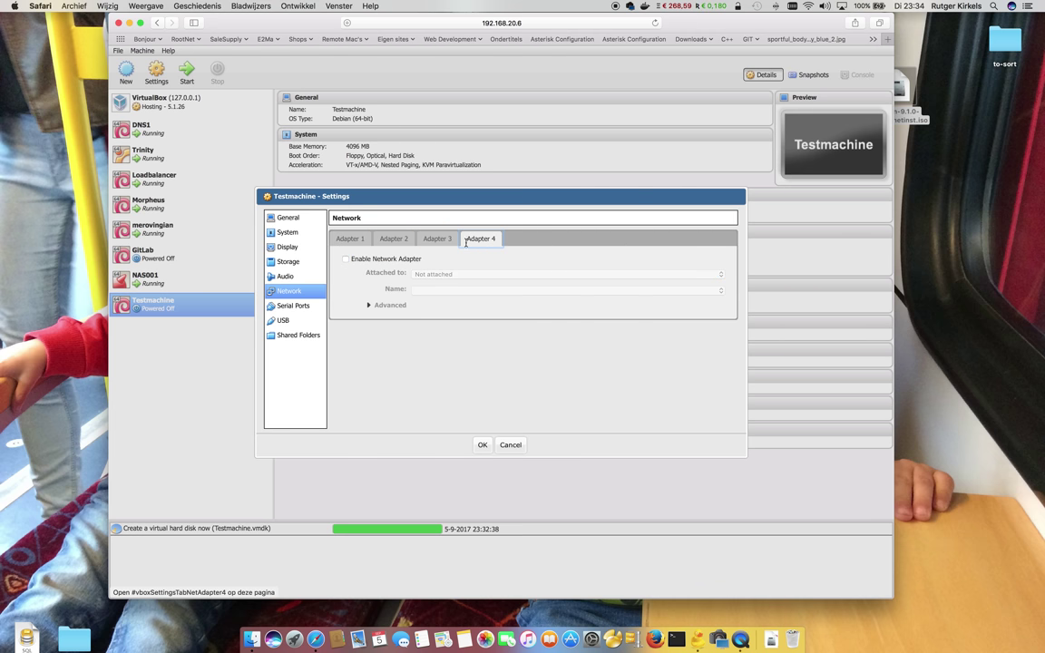
click(352, 241)
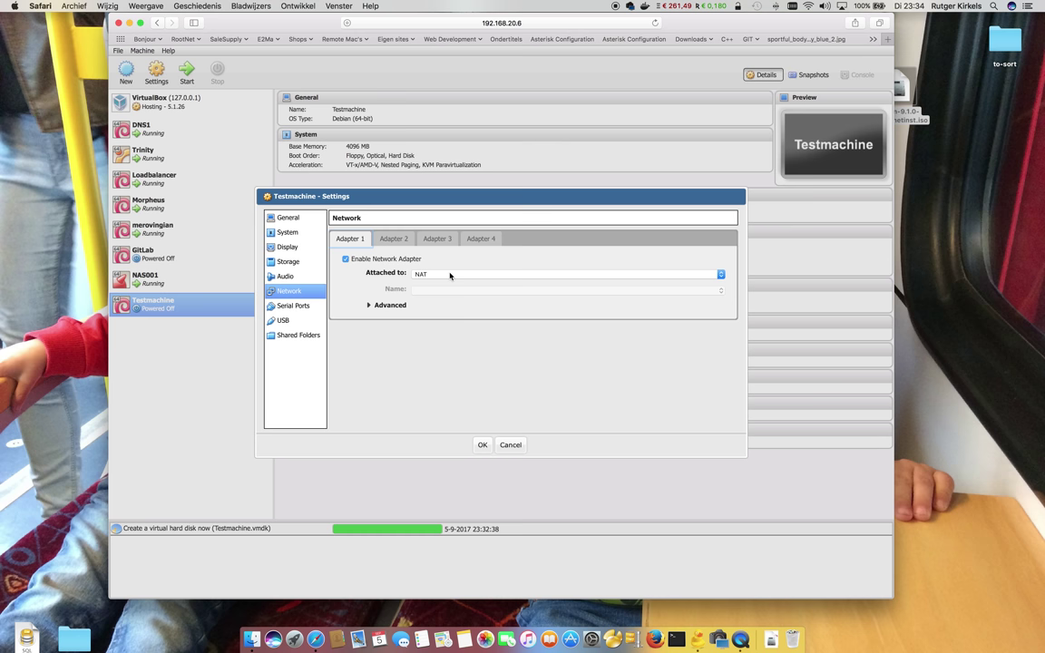
click(450, 276)
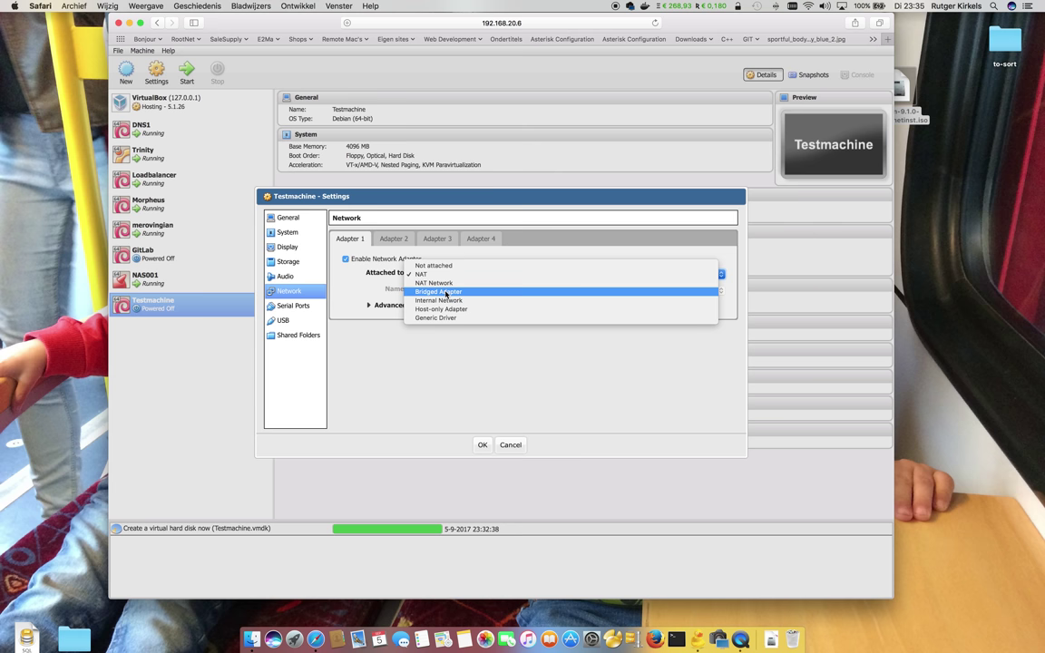
click(447, 294)
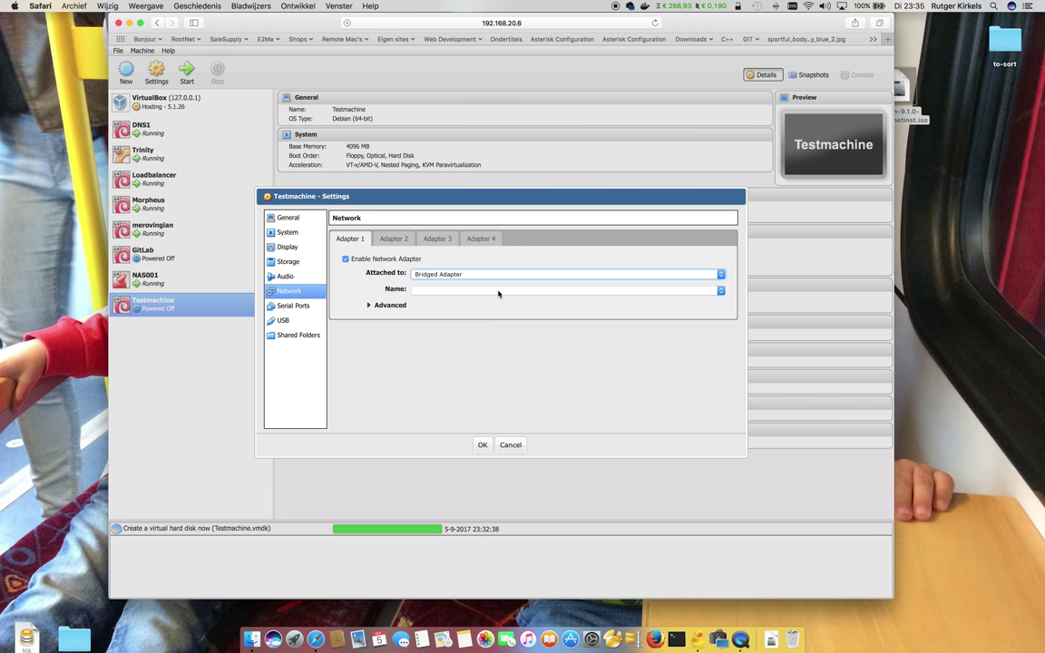
click(498, 290)
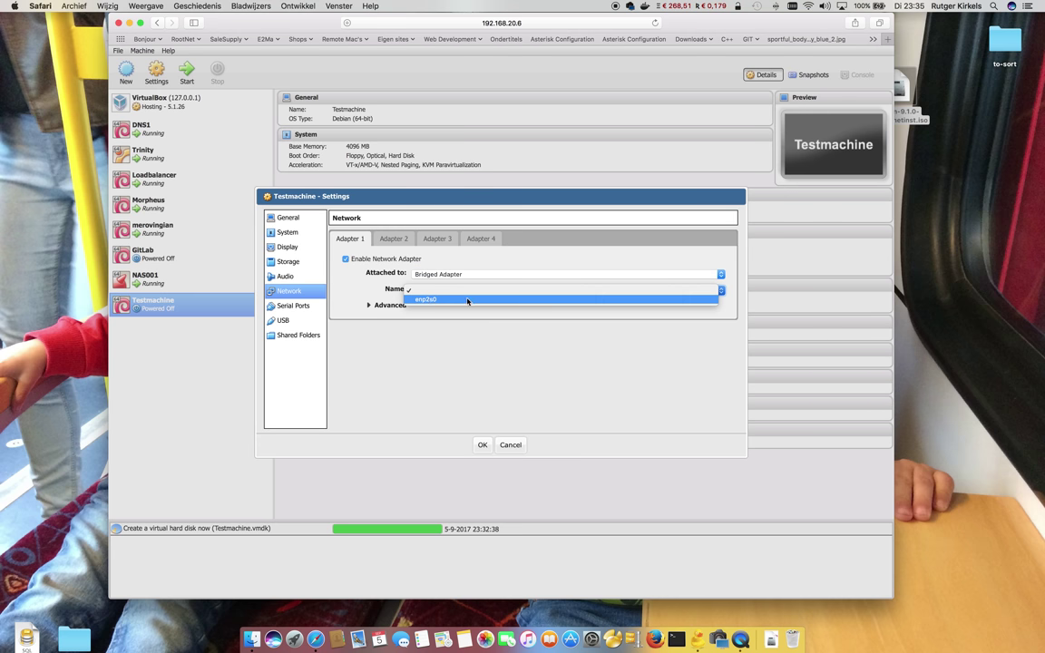
click(433, 302)
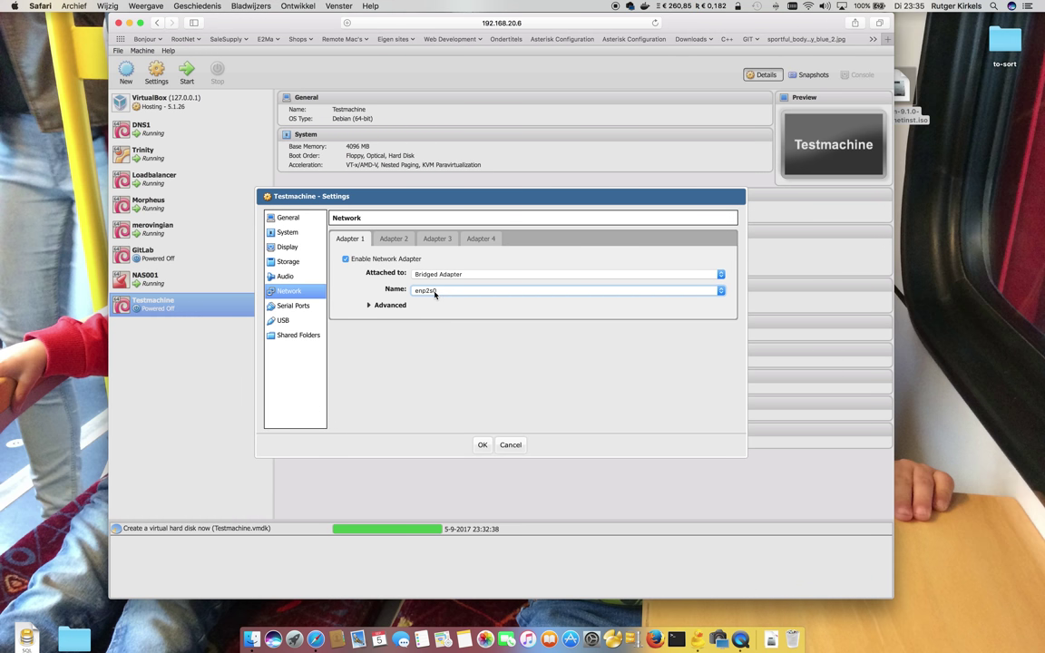
Check the Testmachine.vmdk disk's details, then load debian-9.1.0-amd64-netinst.iso into the empty IDE optical drive and save the machine settings
click(291, 262)
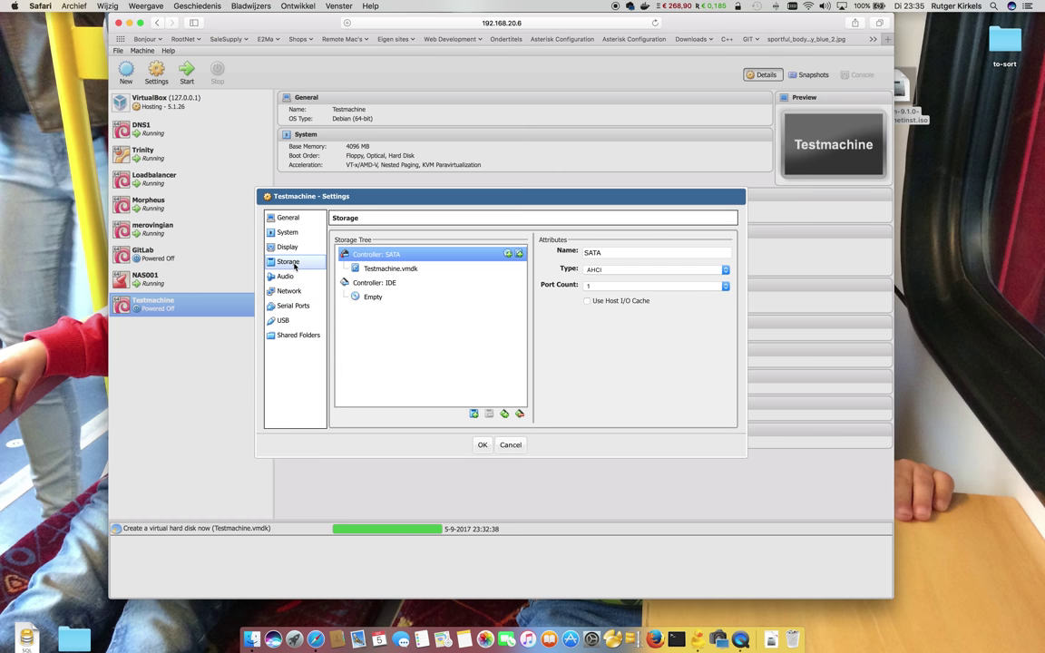
click(396, 272)
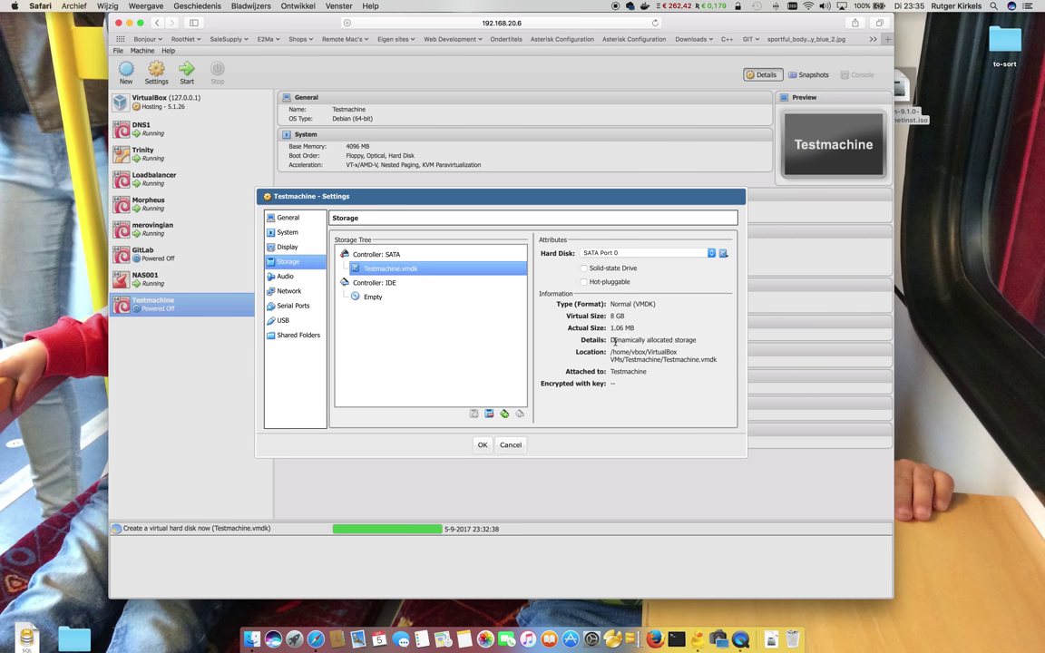
drag(609, 328, 636, 329)
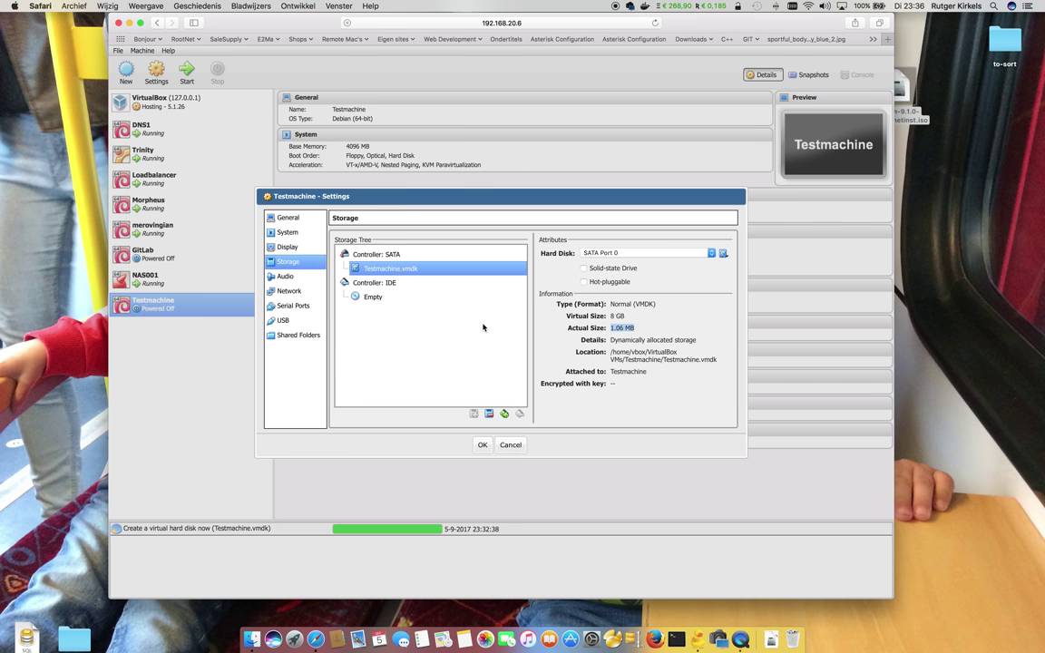
click(374, 299)
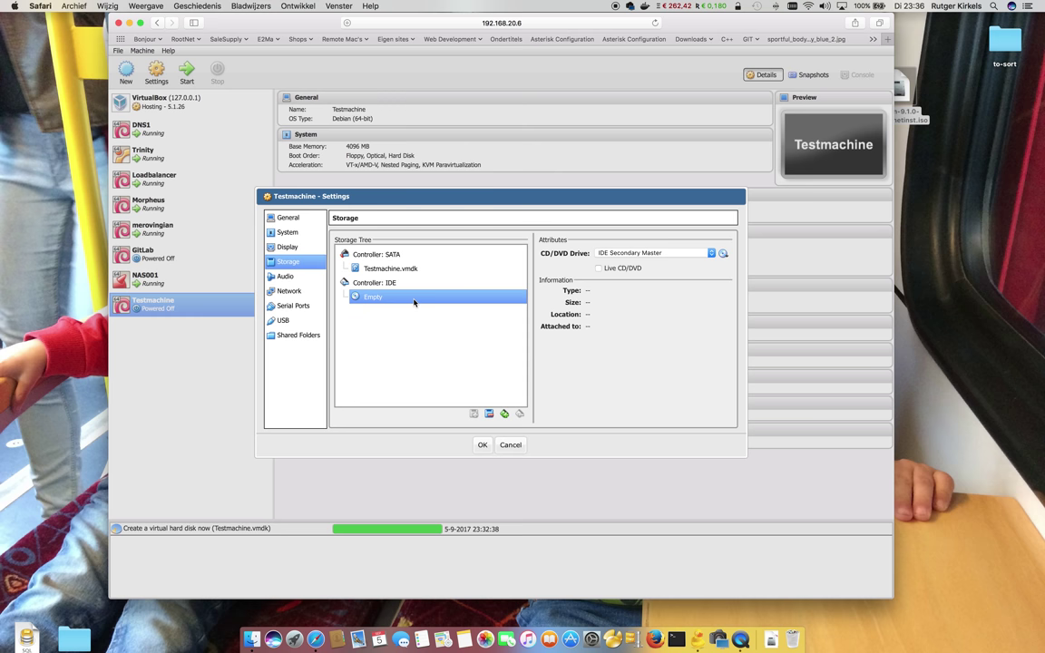
click(724, 255)
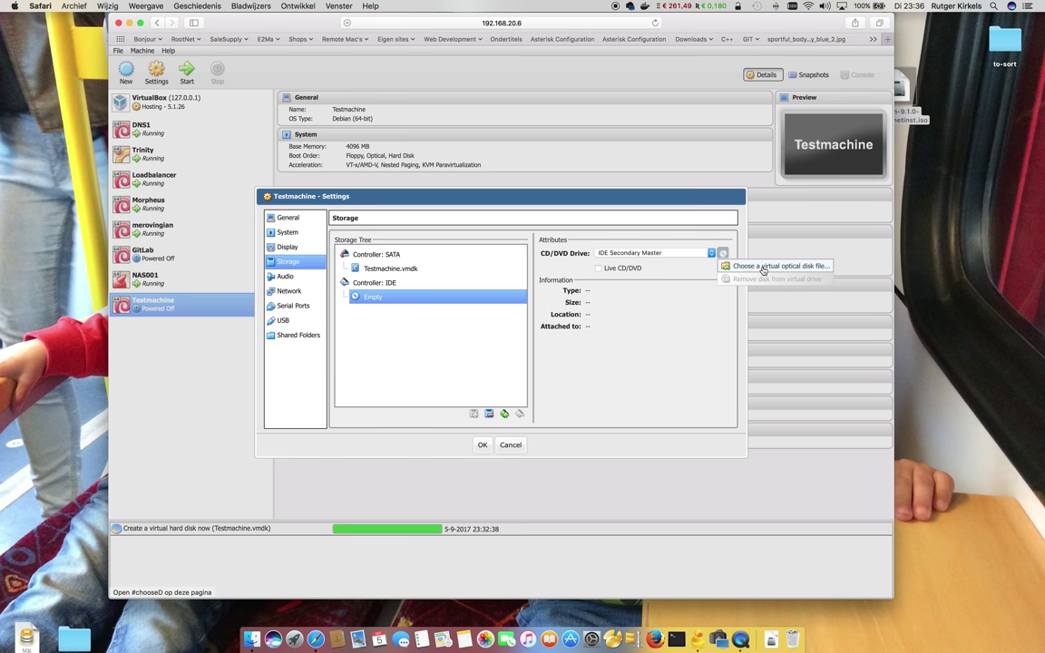
click(763, 270)
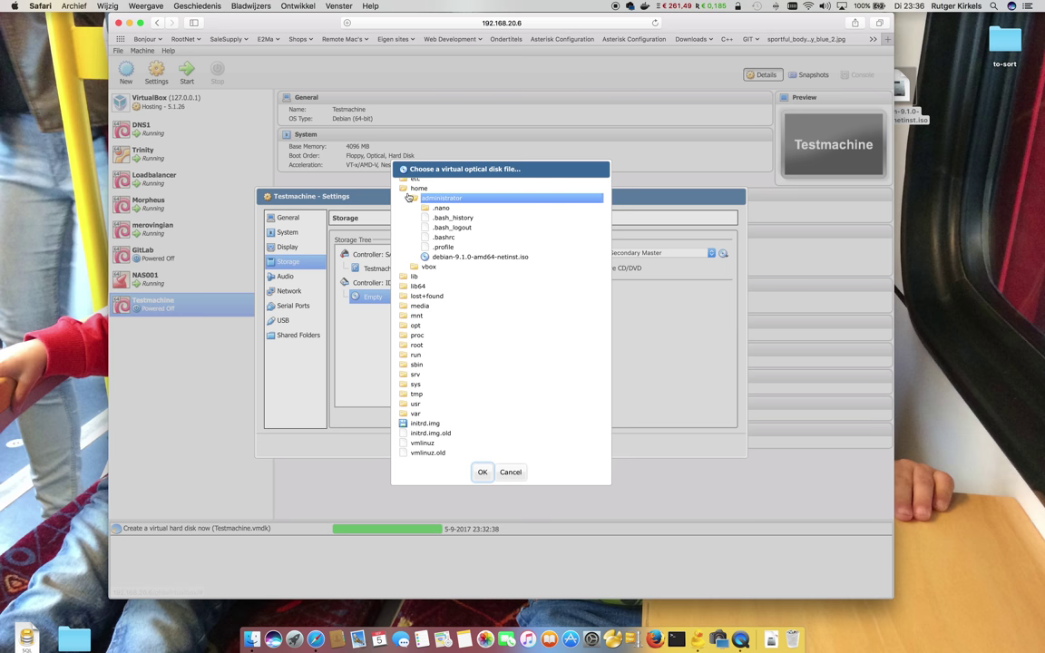
scroll(423, 212, up, 2)
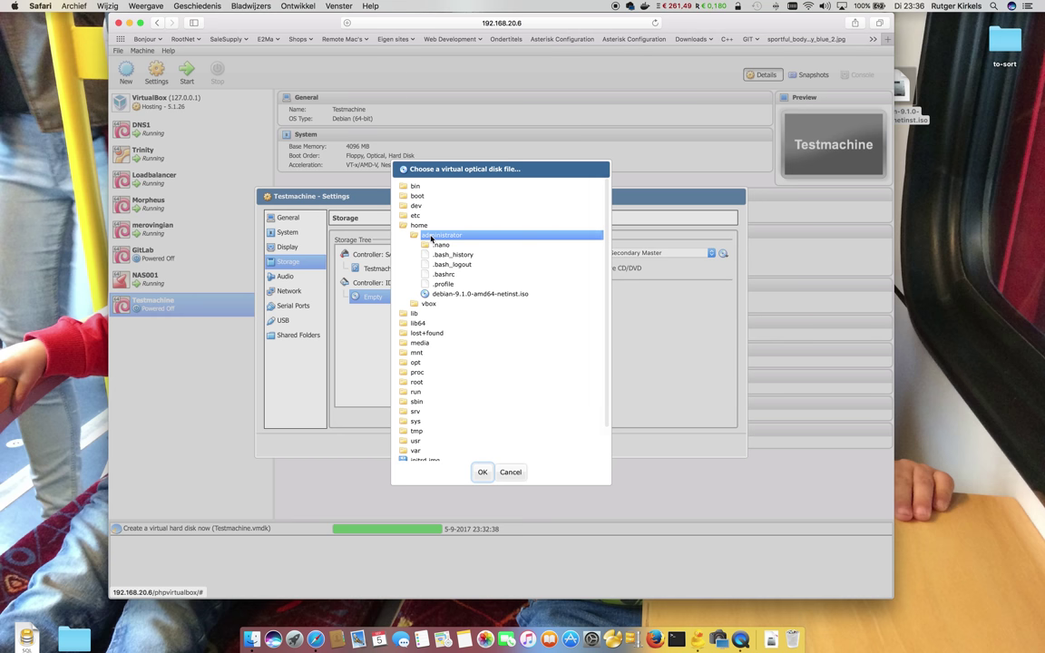
click(457, 296)
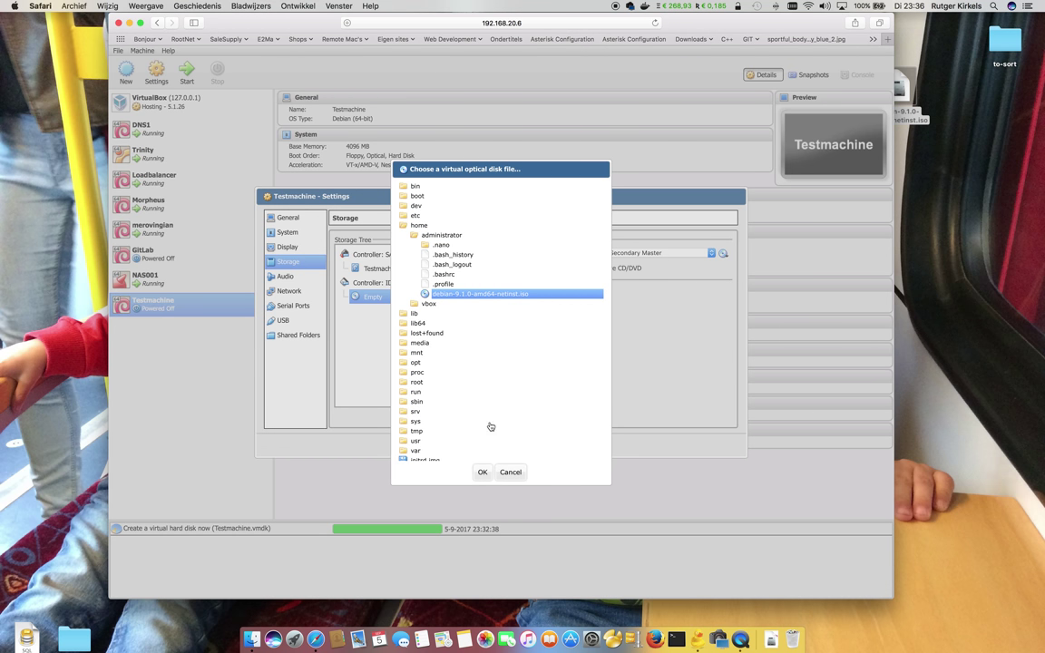
click(482, 472)
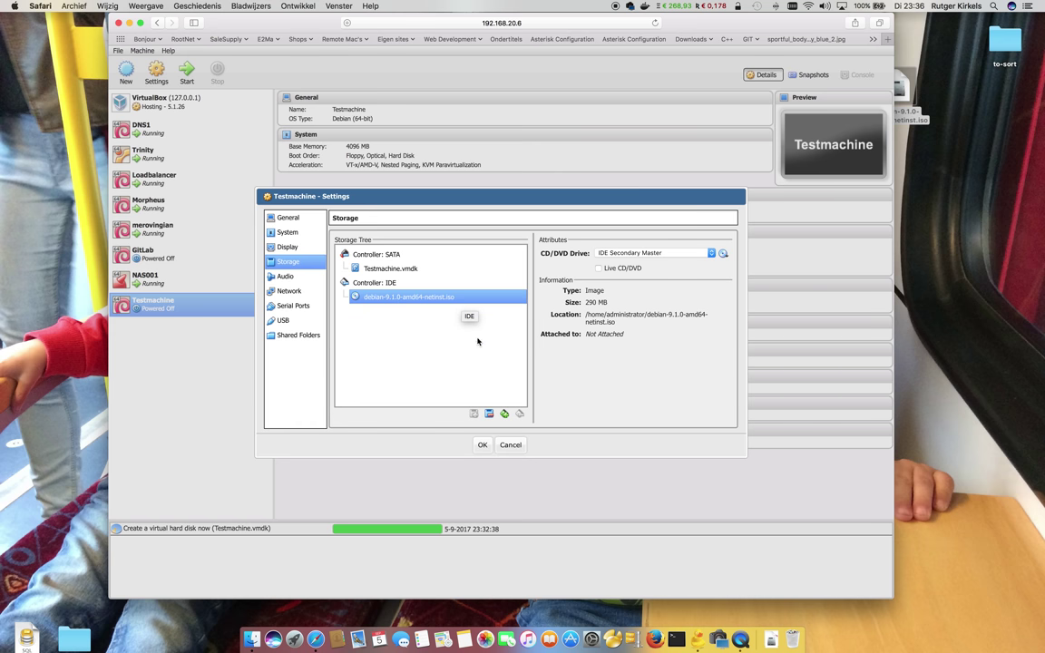
click(486, 446)
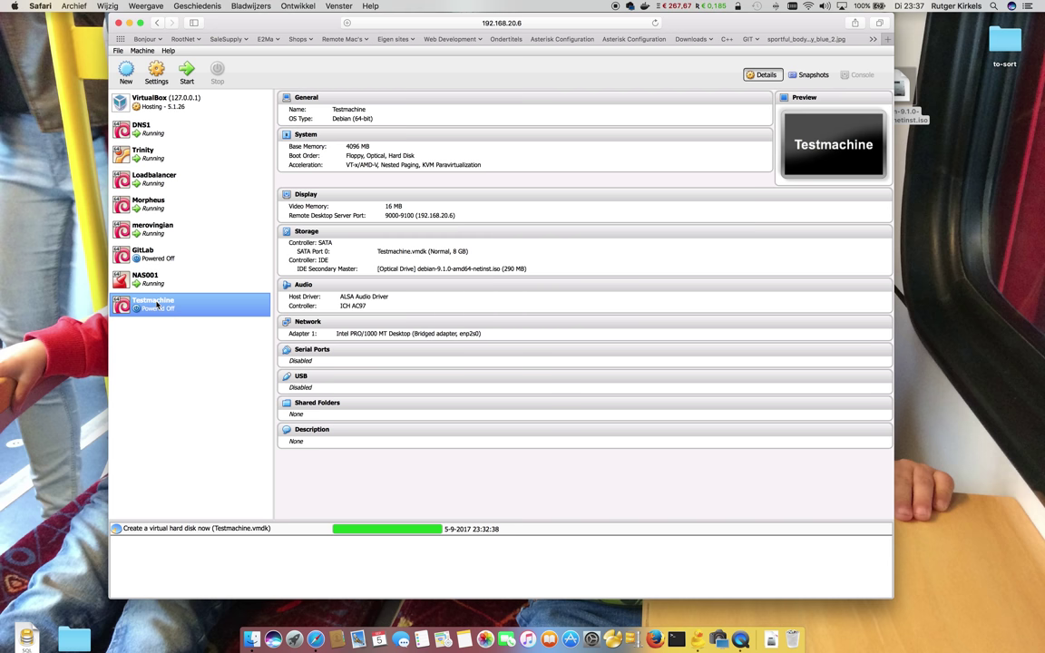
Start Testmachine and connect to its console with a requested desktop size of 800x600
click(187, 76)
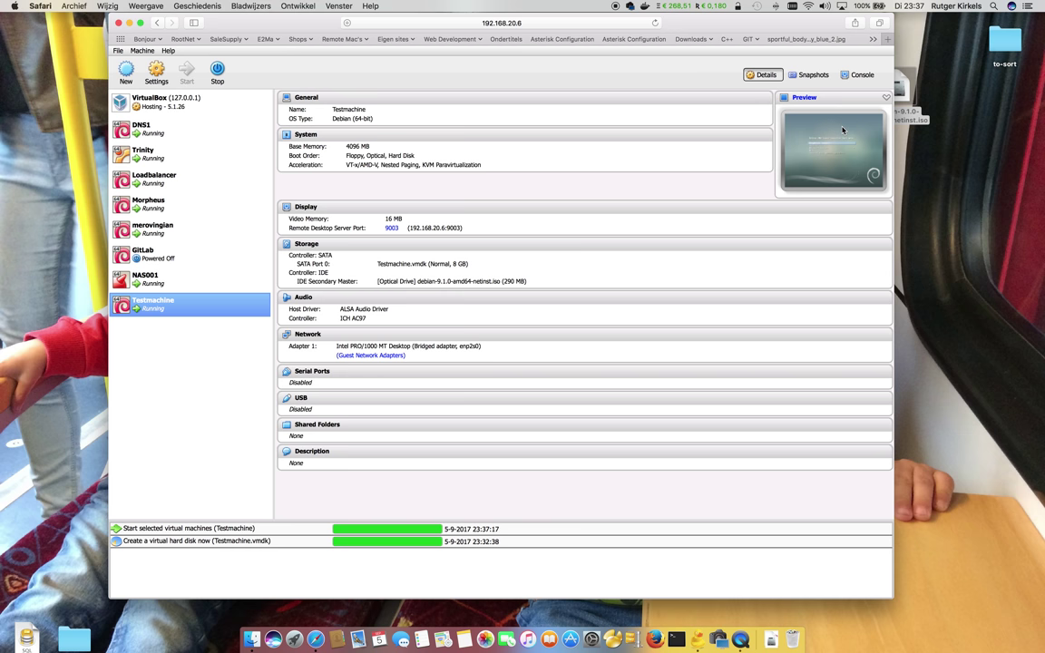
click(860, 76)
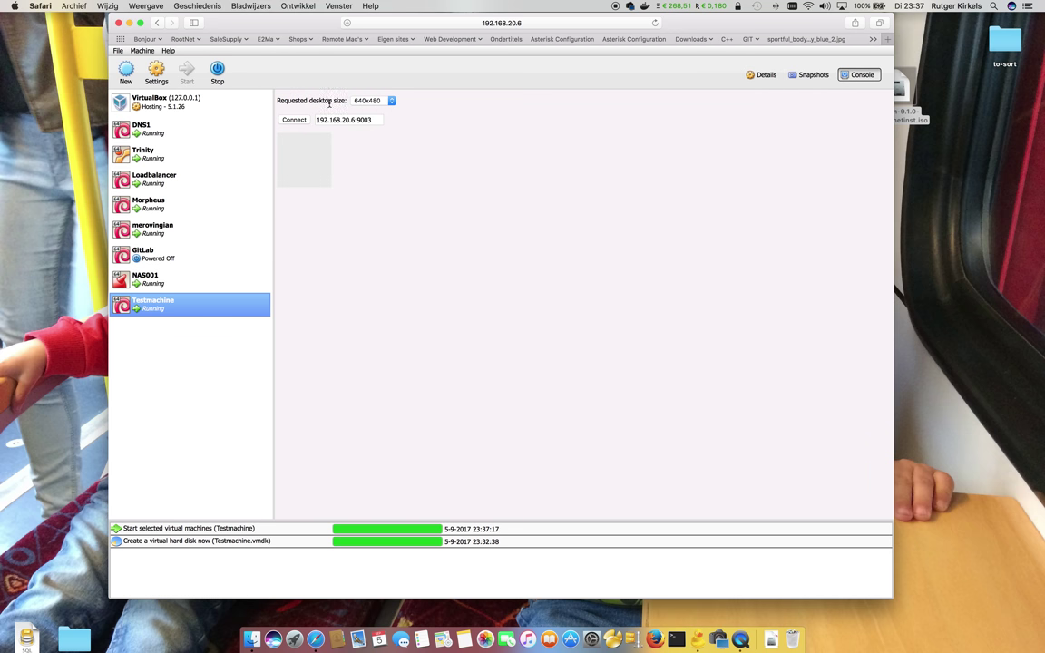
click(392, 102)
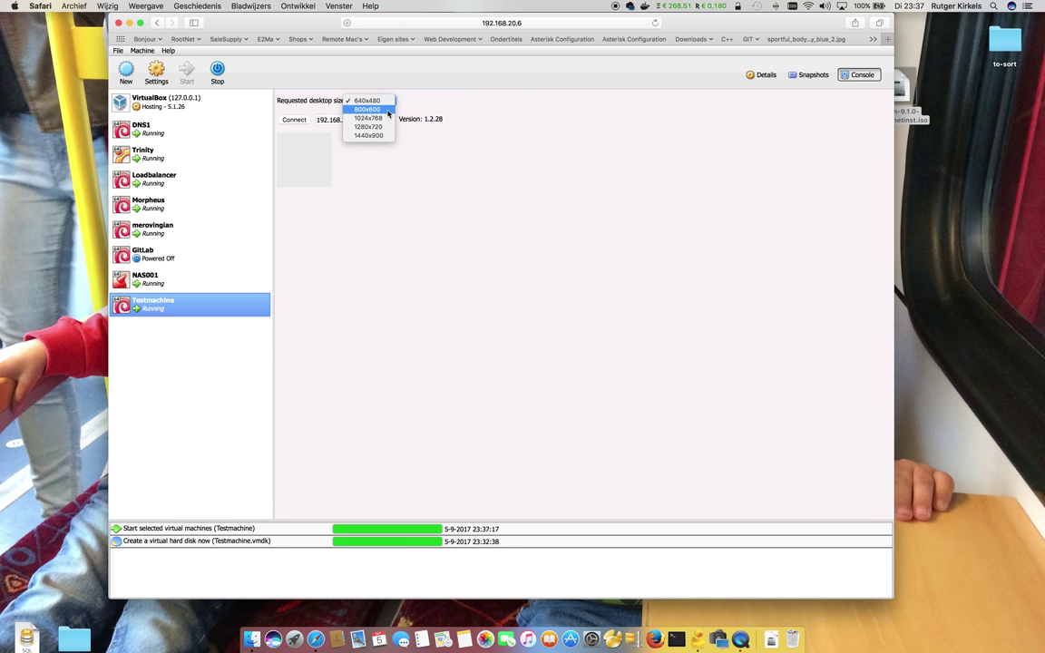
click(389, 110)
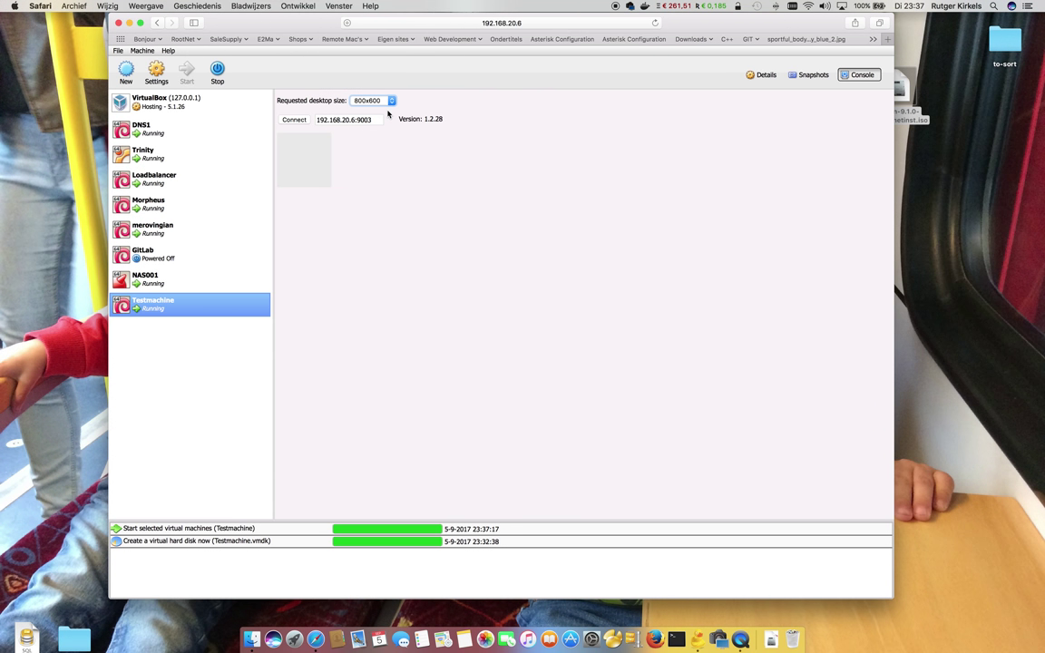
click(297, 121)
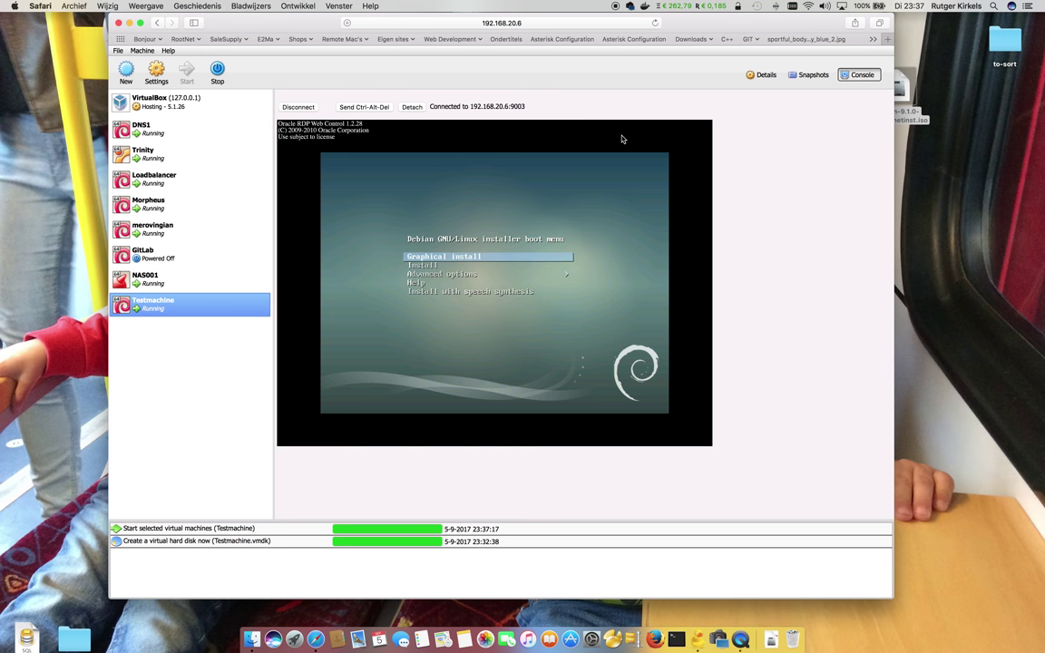
Launch the non-graphical Install option from the Debian boot menu and choose English as the installation language
key(Down)
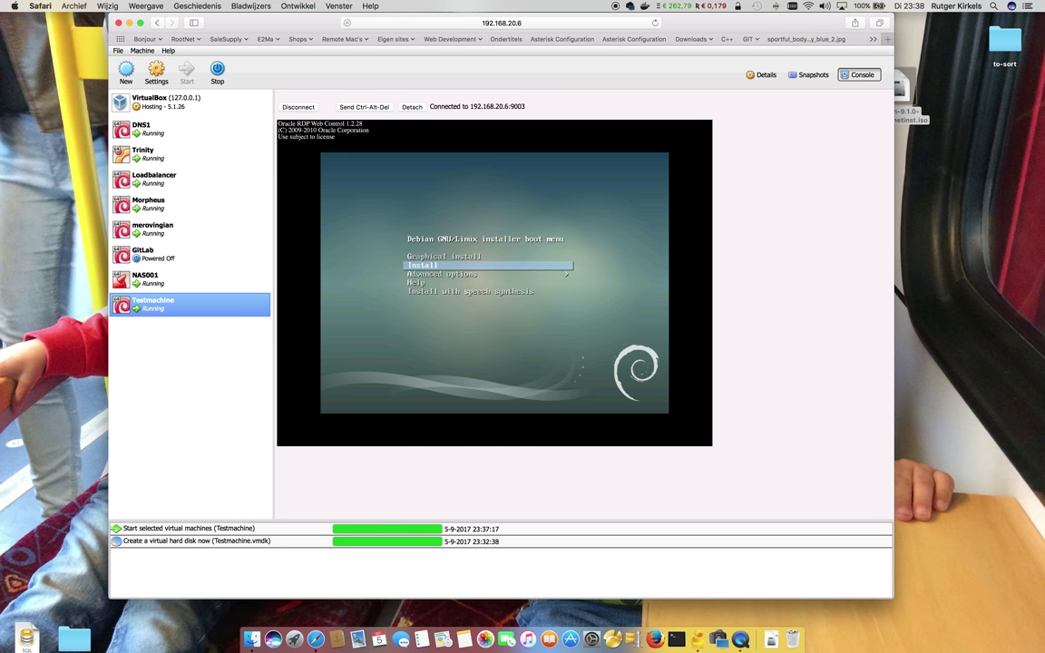
key(Down)
key(Up)
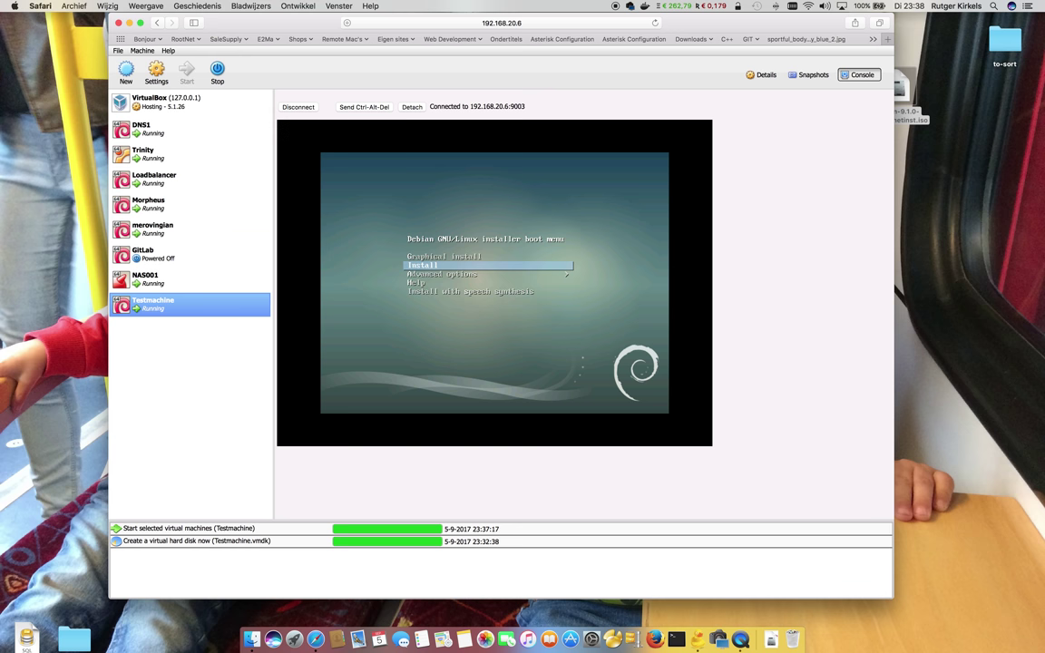
key(Return)
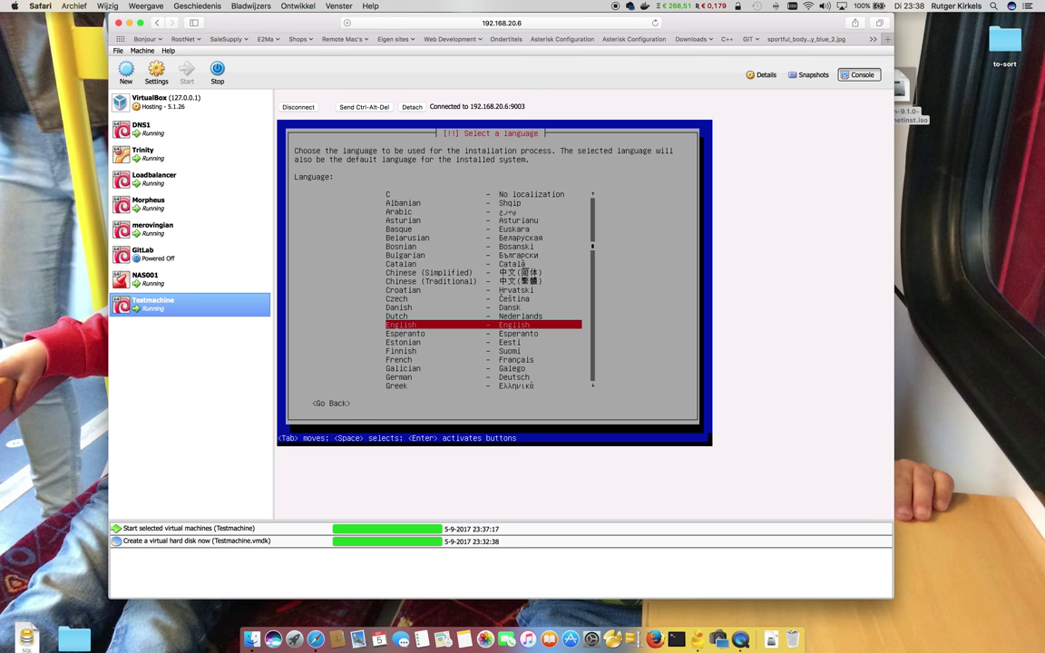
key(Return)
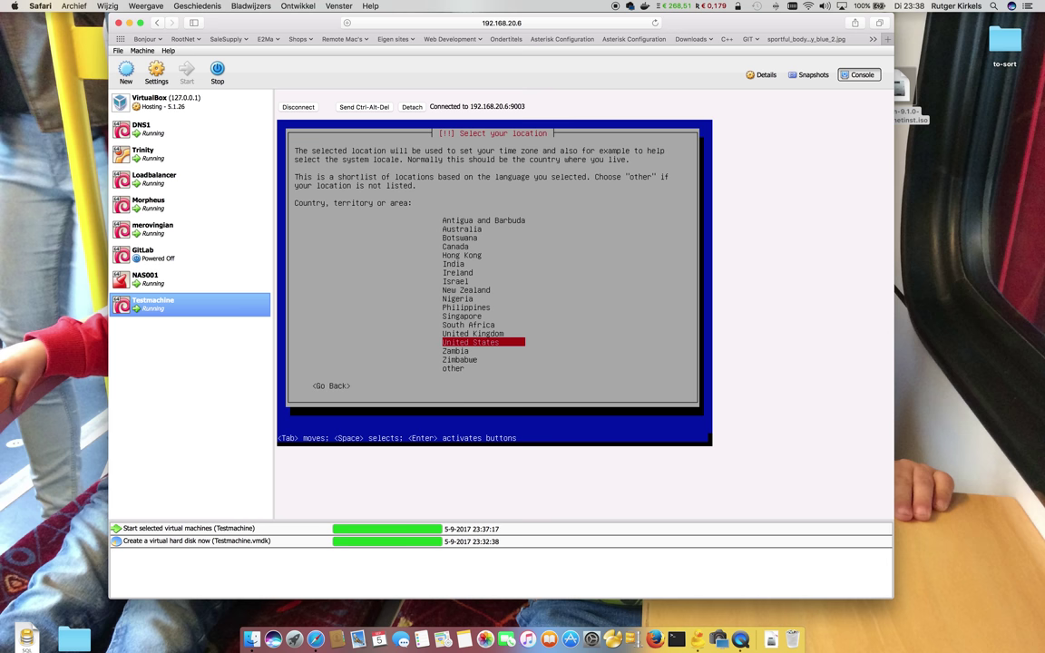
Set the installation location to Netherlands, found under other and Europe
key(Down)
key(Down)
key(Down)
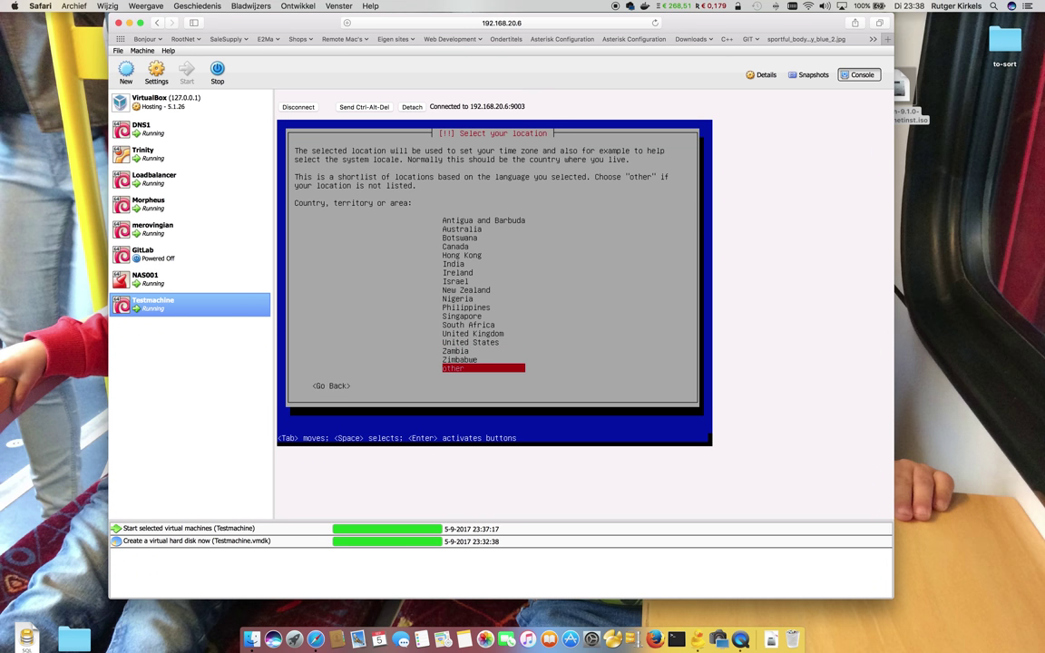
key(Return)
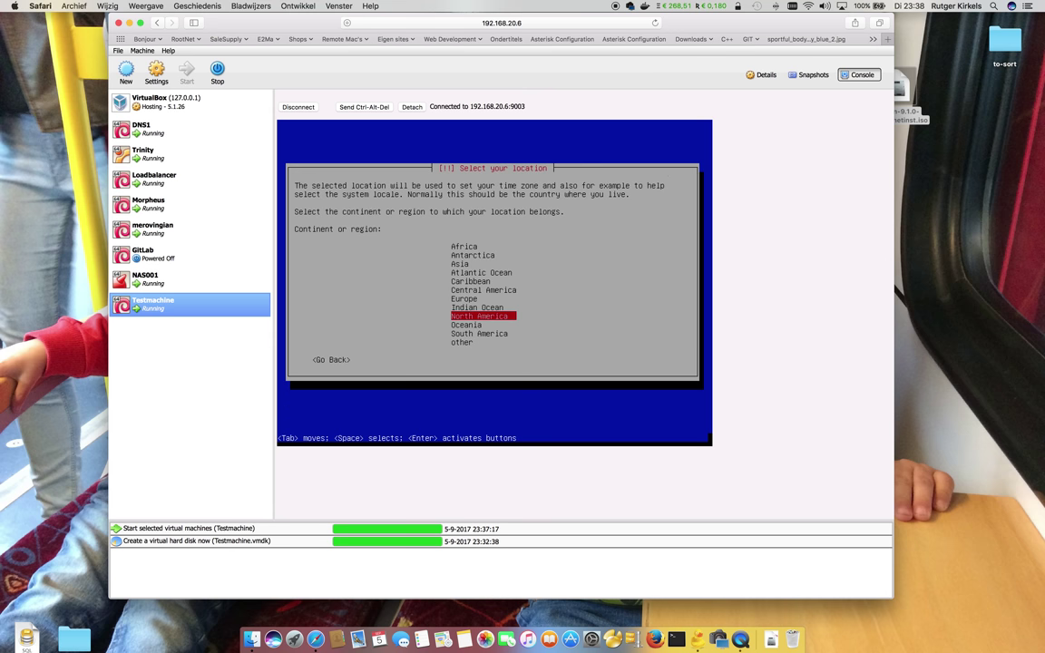
key(Up)
key(Up)
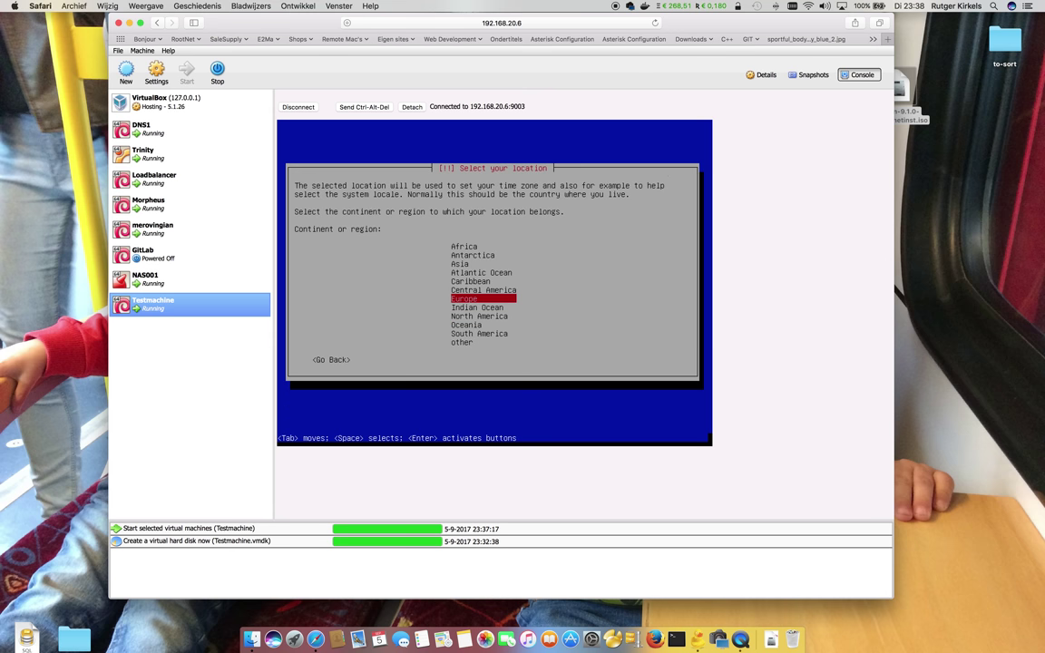
key(Return)
key(n)
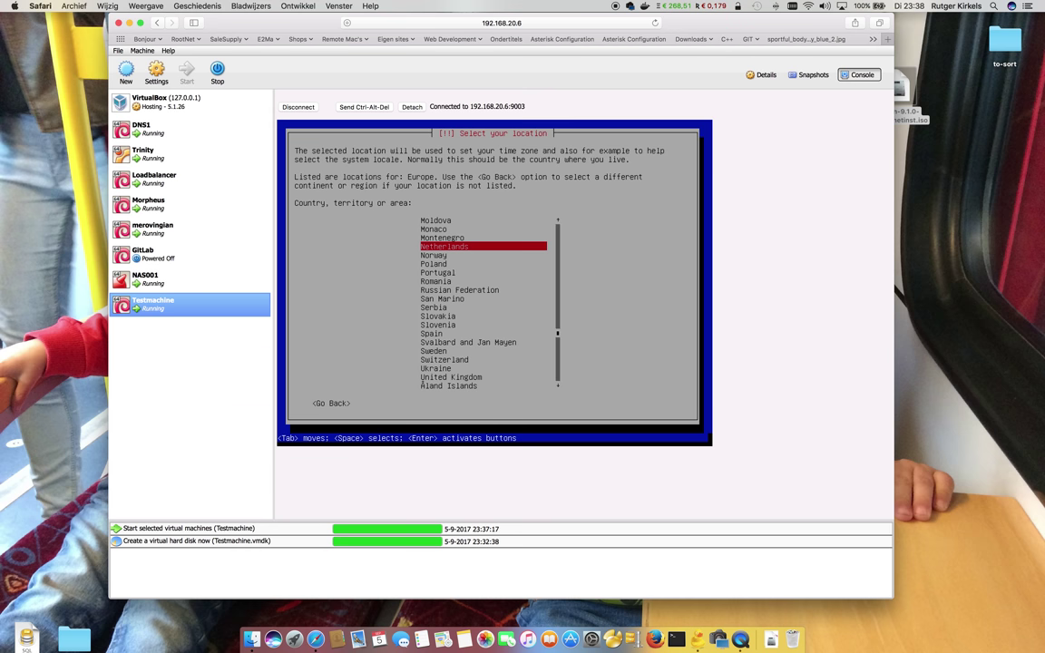
key(Return)
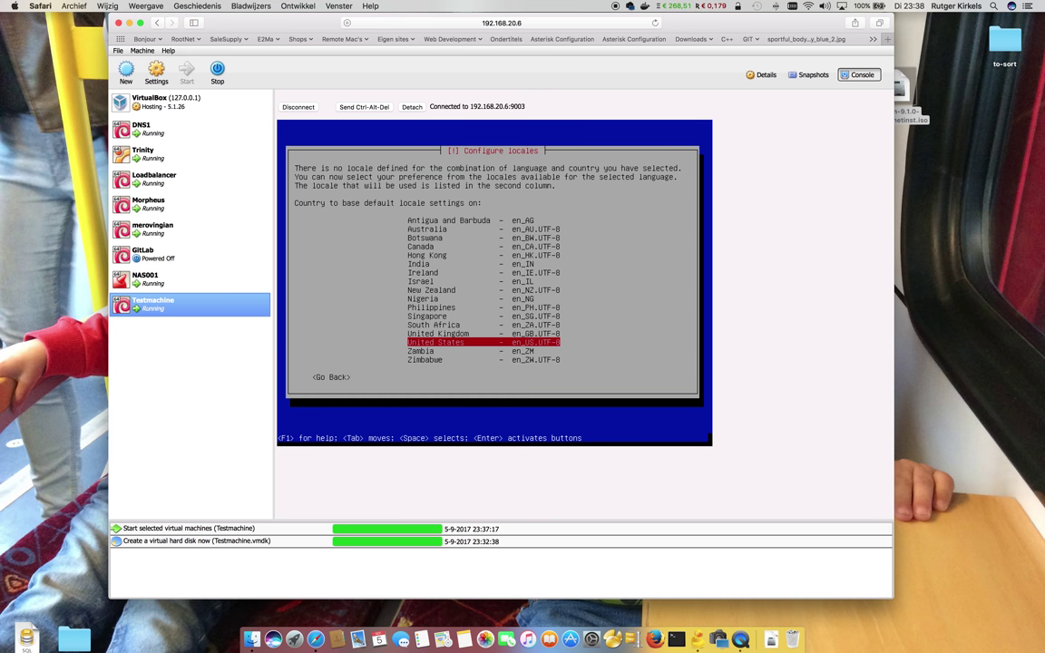
Base the default locale on United States (en_US.UTF-8) and use the American English keymap
key(Return)
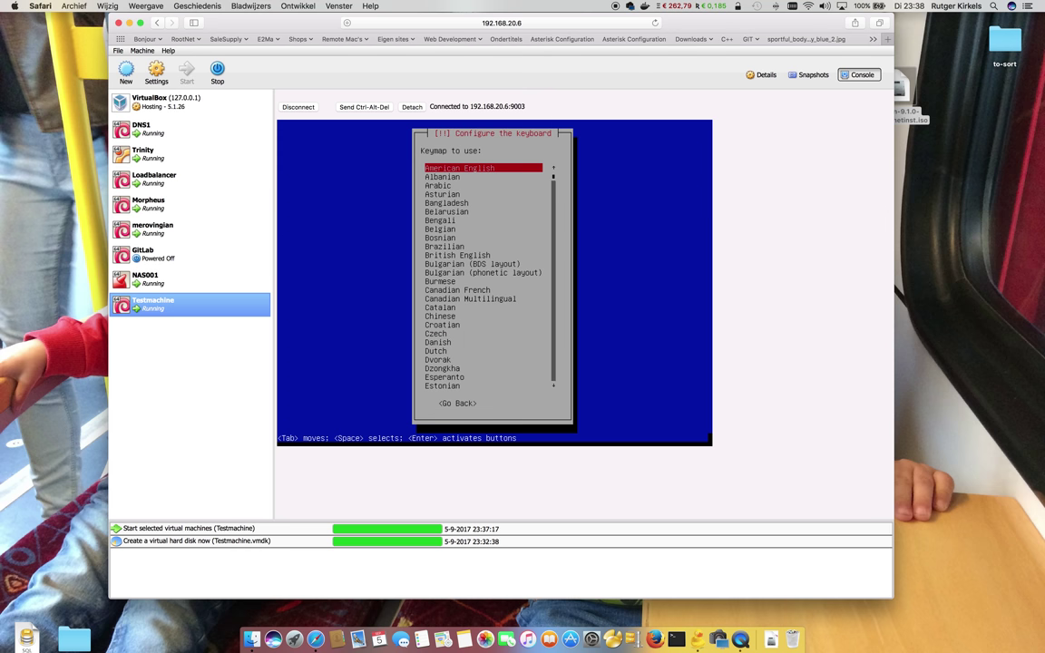
key(Return)
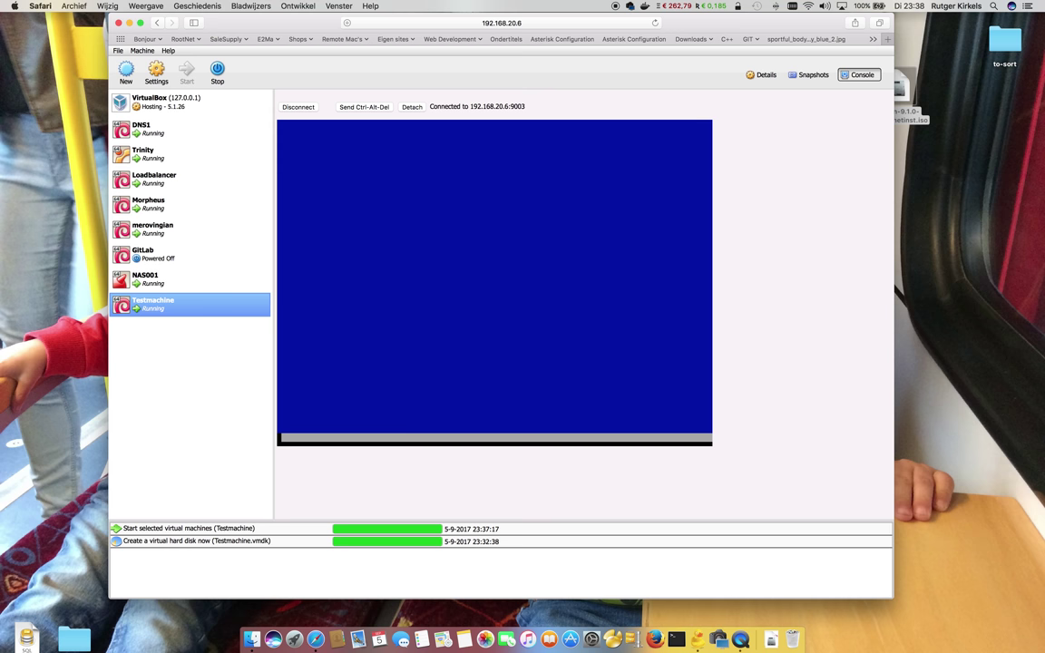